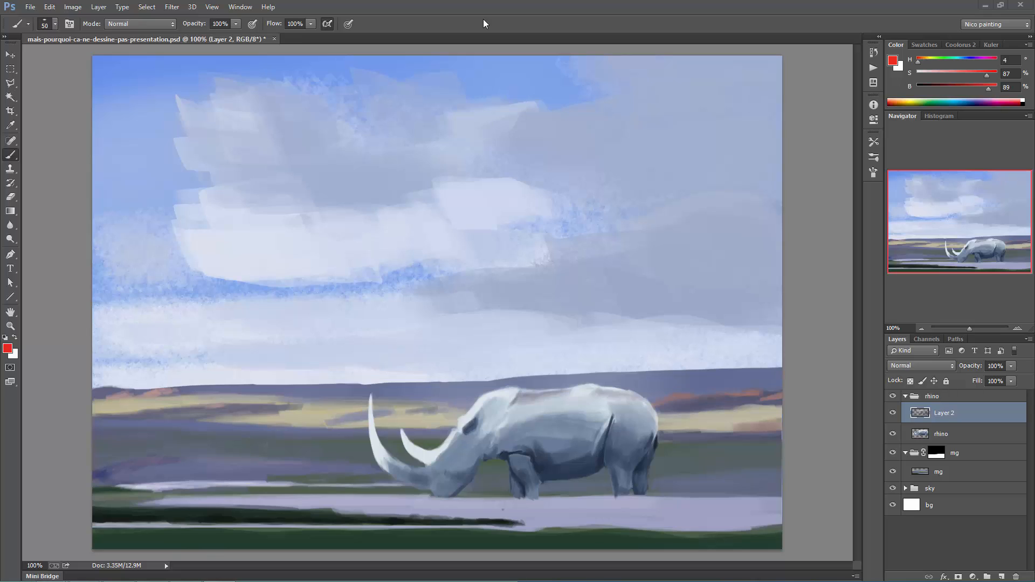
- Switch to the Eraser and add a new layer above Layer 2 in the rhino group
{"action": "key", "text": "e"}
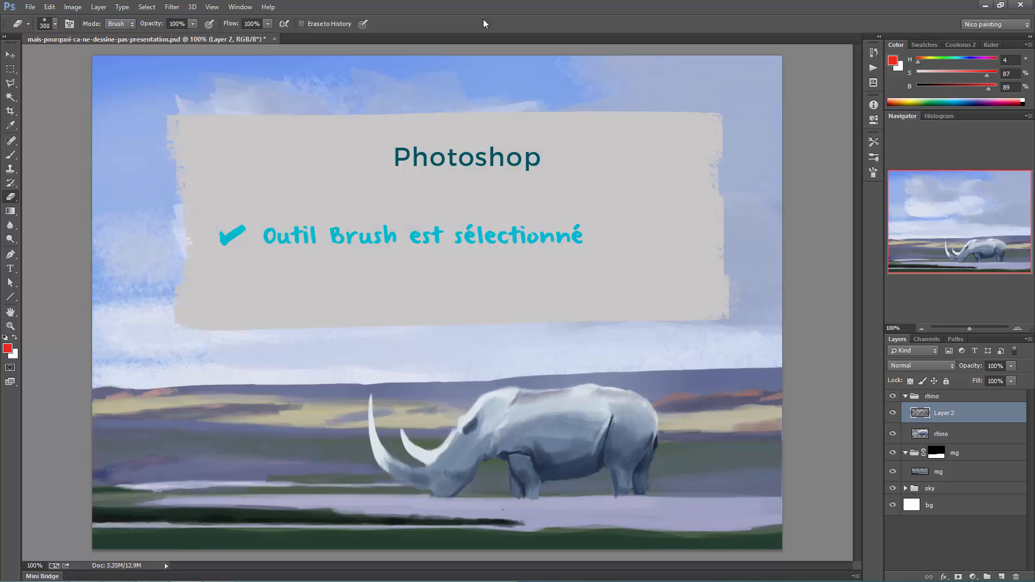
{"action": "left_click", "coordinate": [943, 397]}
{"action": "key", "text": "ctrl+shift+alt+n"}
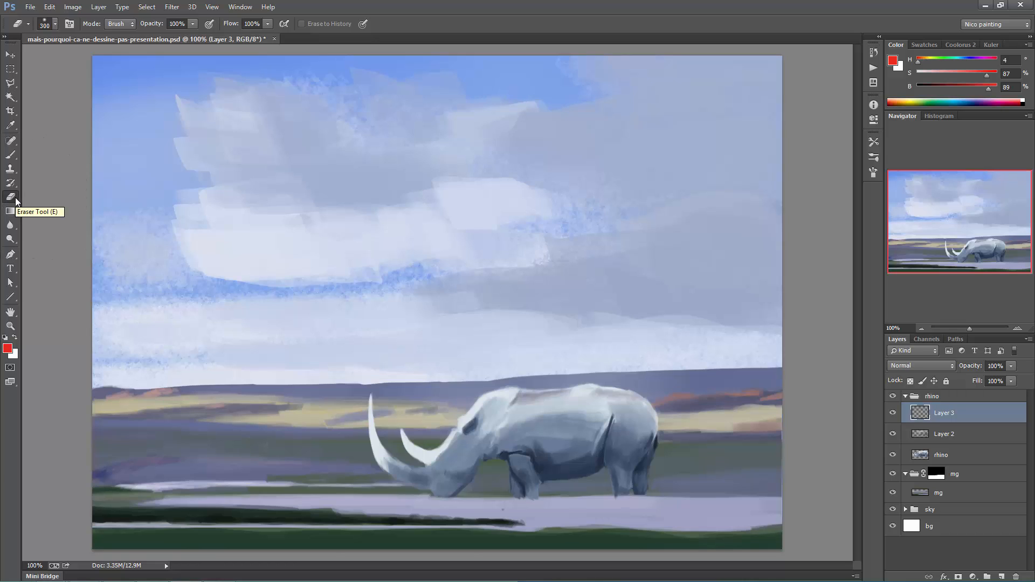
- Activate the Brush, paint a red angled test stroke across the clouds, and undo it
{"action": "key", "text": "b"}
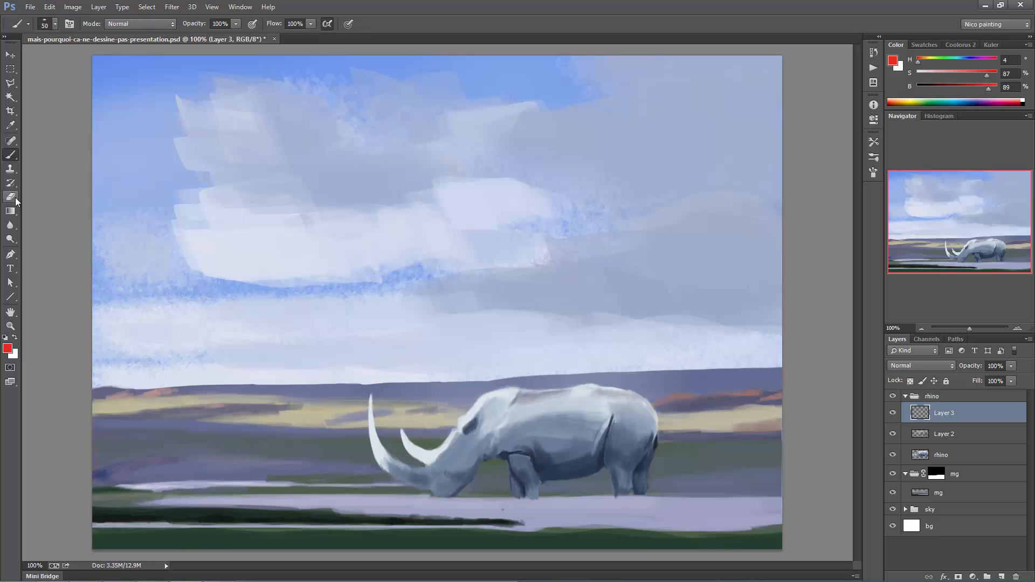
{"action": "mouse_move", "coordinate": [291, 280]}
{"action": "left_mouse_down"}
{"action": "mouse_move", "coordinate": [423, 183]}
{"action": "mouse_move", "coordinate": [346, 317]}
{"action": "left_mouse_up"}
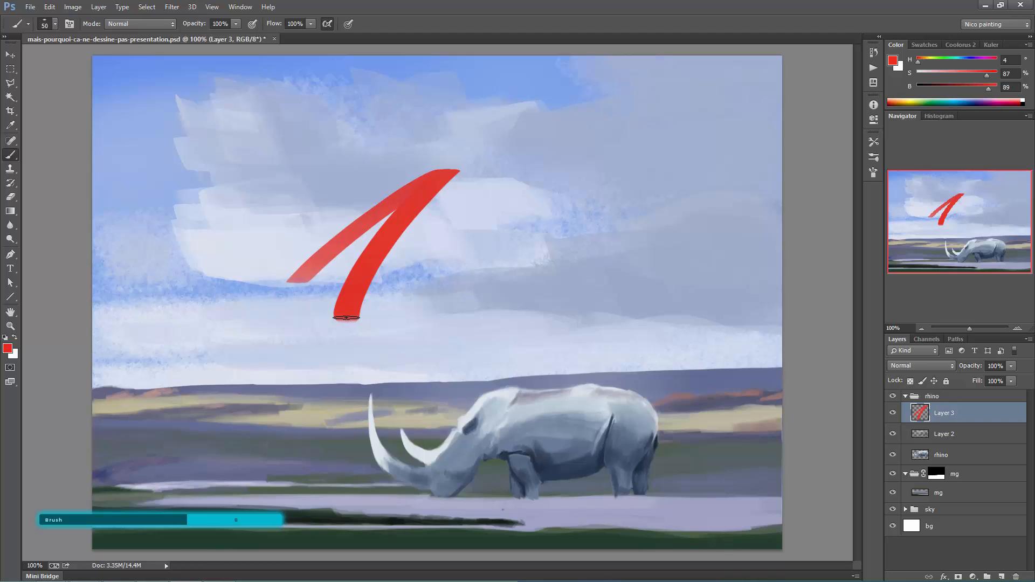
{"action": "key", "text": "ctrl+z"}
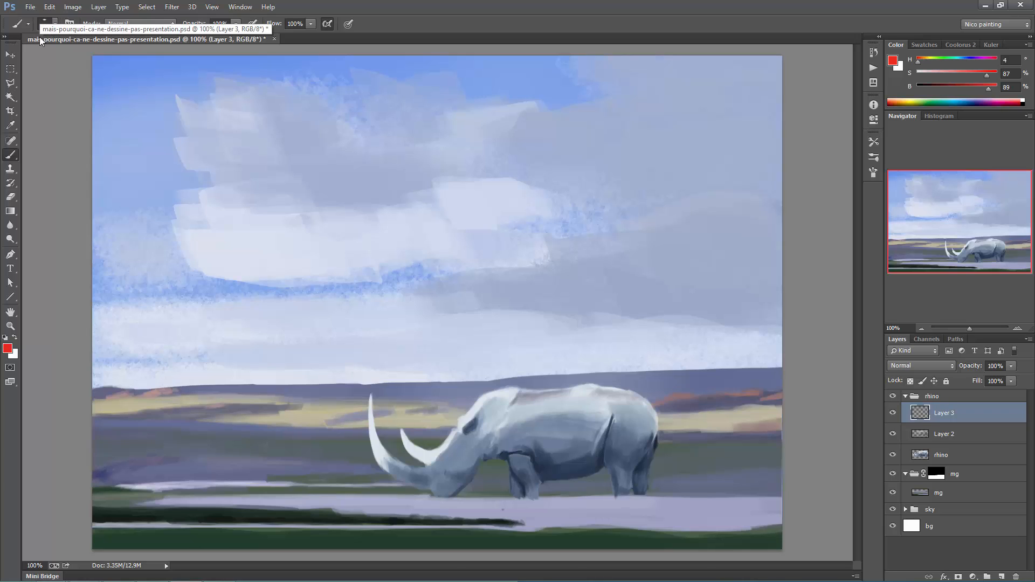
- Choose the 1 px brush tip, try a stroke in the sky with it, and undo the stroke
{"action": "left_click", "coordinate": [873, 172]}
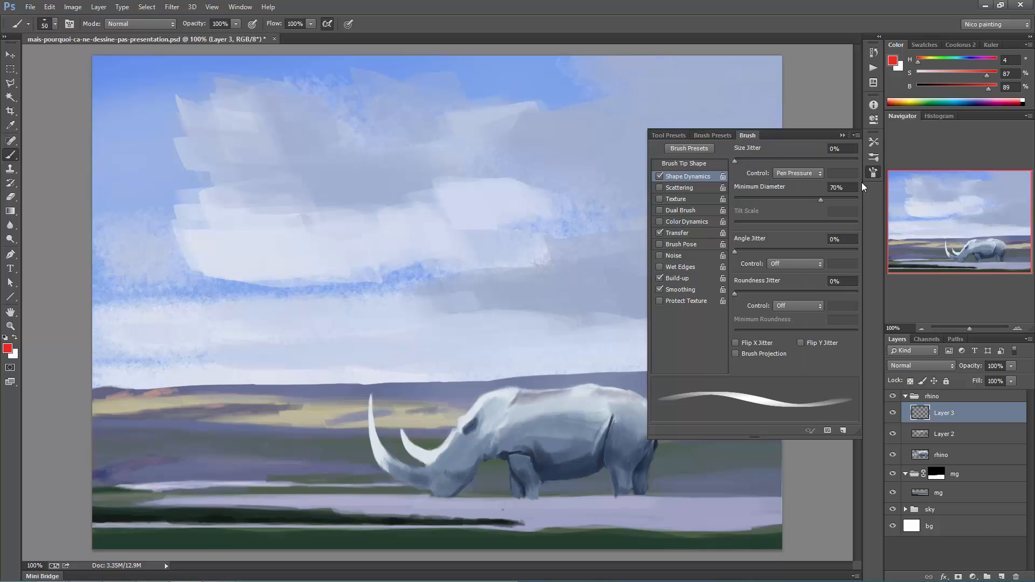
{"action": "left_click", "coordinate": [688, 163]}
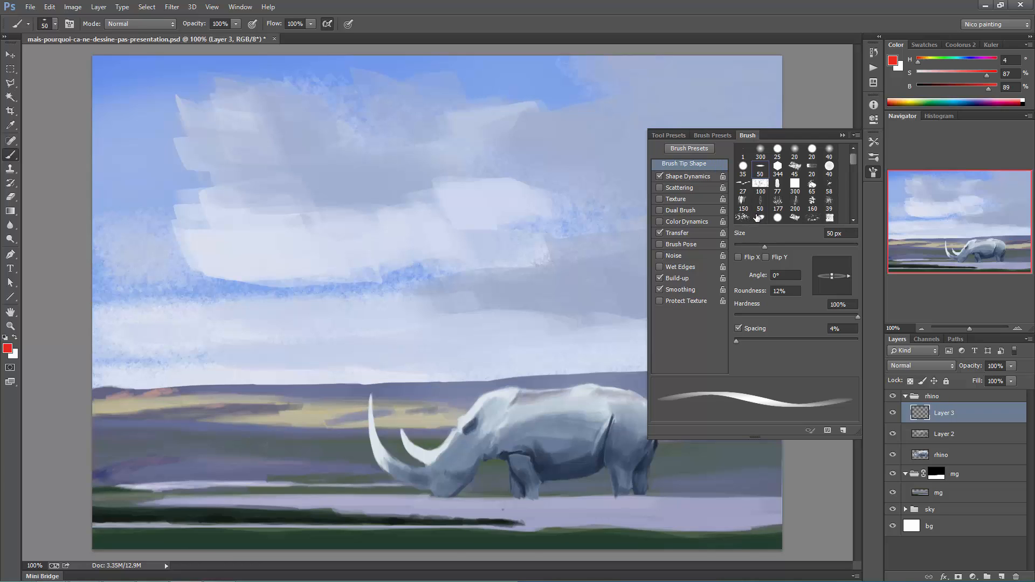
{"action": "left_click", "coordinate": [742, 150]}
{"action": "left_click", "coordinate": [839, 136]}
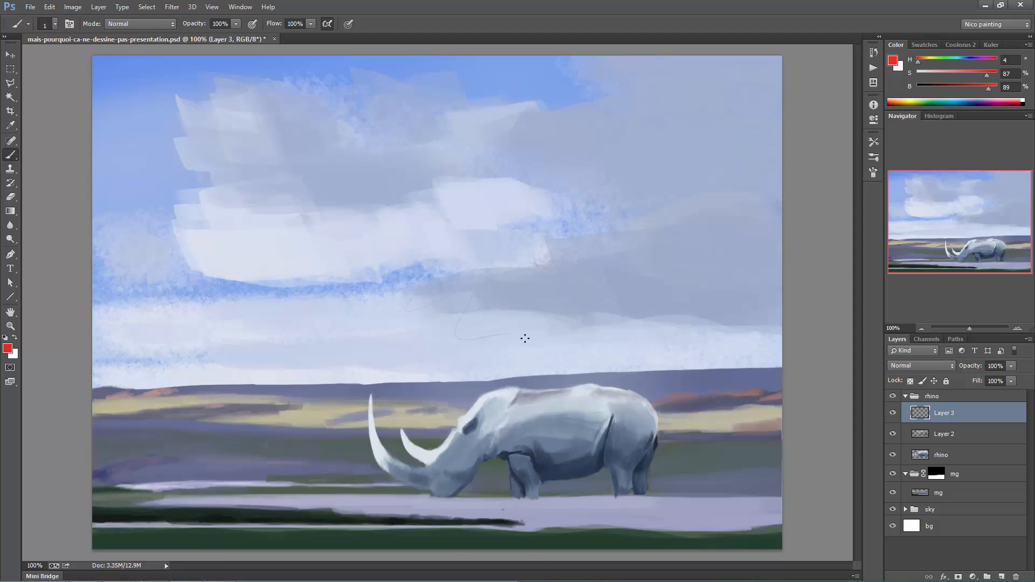
{"action": "key", "text": "ctrl+z"}
- Switch the brush to the Hard Flat preset at 50 px
{"action": "right_click", "coordinate": [408, 297]}
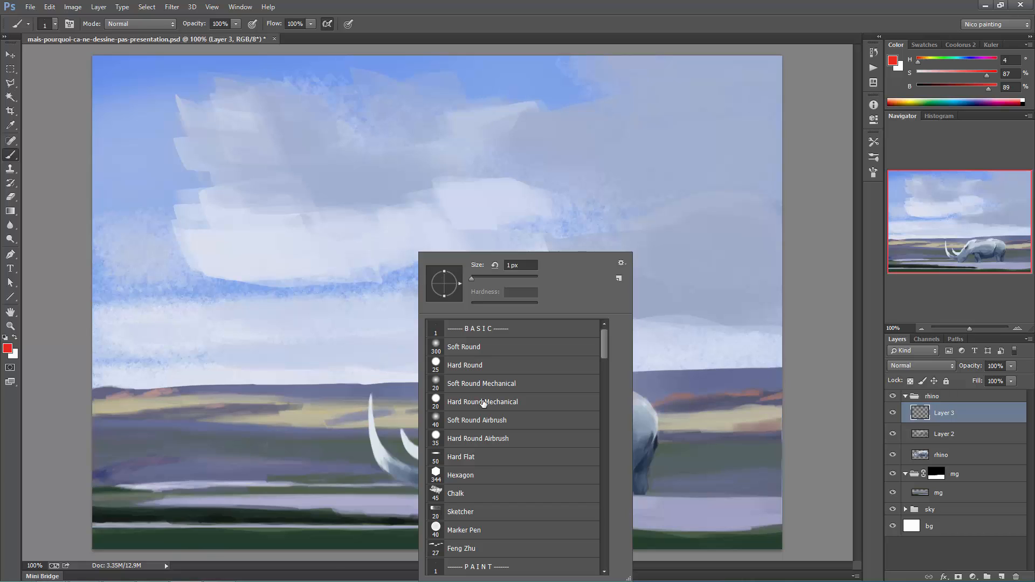
{"action": "left_click", "coordinate": [470, 457]}
{"action": "double_click", "coordinate": [470, 456]}
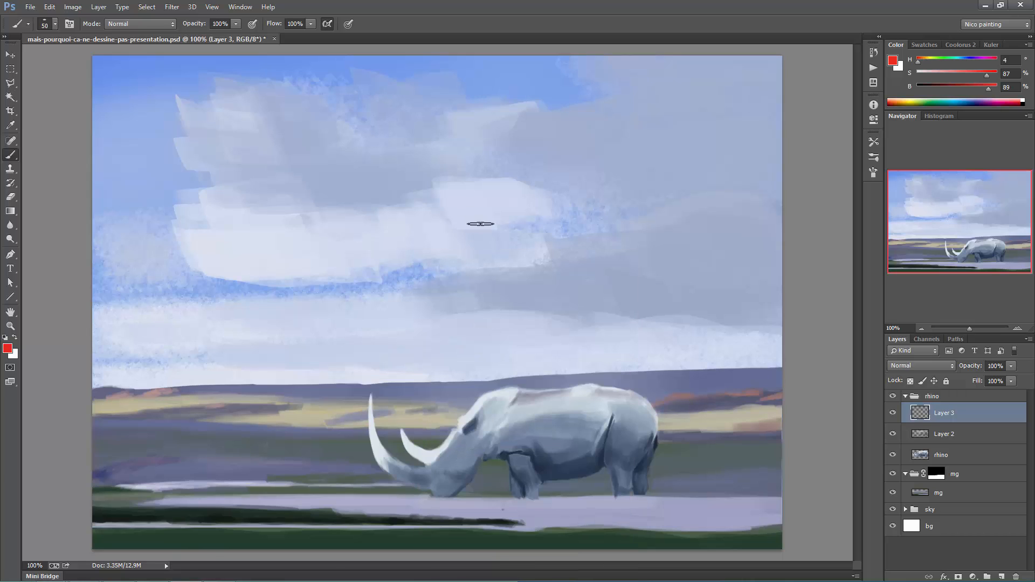
- Enlarge the brush tip a few increments and shrink it back to 50 px
{"action": "key", "text": "bracketright"}
{"action": "key", "text": "bracketright"}
{"action": "key", "text": "bracketright"}
{"action": "key", "text": "bracketright"}
{"action": "key", "text": "bracketright"}
{"action": "key", "text": "bracketright"}
{"action": "key", "text": "bracketright"}
{"action": "key", "text": "bracketleft"}
{"action": "key", "text": "bracketleft"}
{"action": "key", "text": "bracketleft"}
{"action": "key", "text": "bracketleft"}
{"action": "key", "text": "bracketleft"}
- Try a stroke over the clouds at 1% brush opacity, and raise the brush opacity to 97%
{"action": "left_click", "coordinate": [236, 24]}
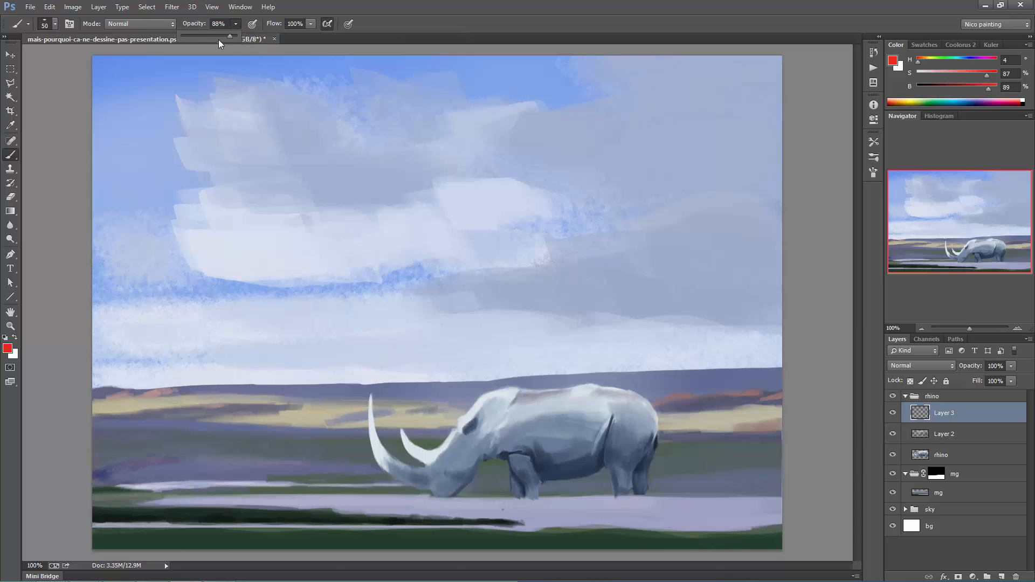
{"action": "left_click", "coordinate": [339, 211]}
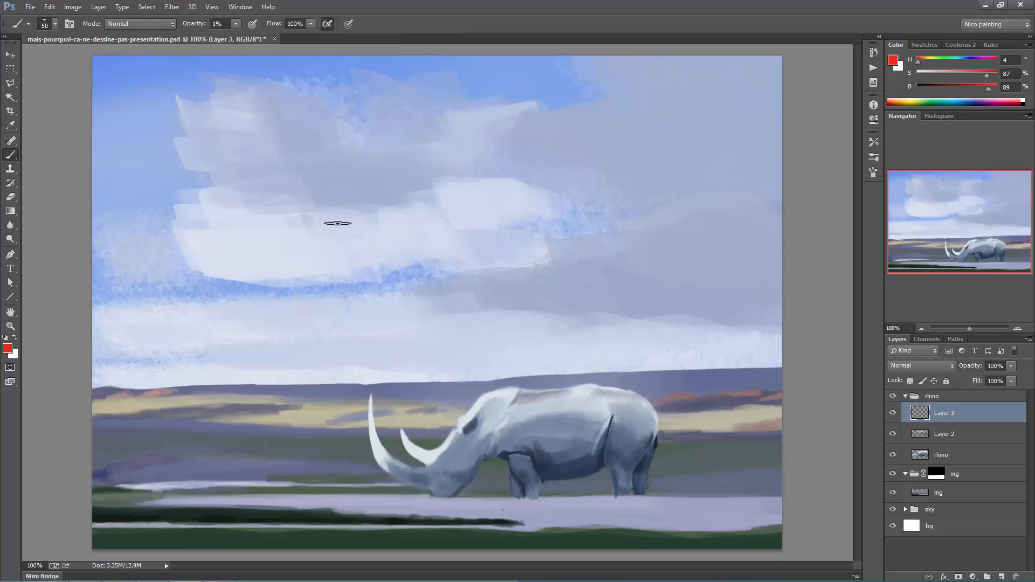
{"action": "mouse_move", "coordinate": [413, 253]}
{"action": "left_mouse_down"}
{"action": "mouse_move", "coordinate": [373, 249]}
{"action": "mouse_move", "coordinate": [424, 300]}
{"action": "mouse_move", "coordinate": [457, 313]}
{"action": "left_mouse_up"}
{"action": "left_click", "coordinate": [236, 23]}
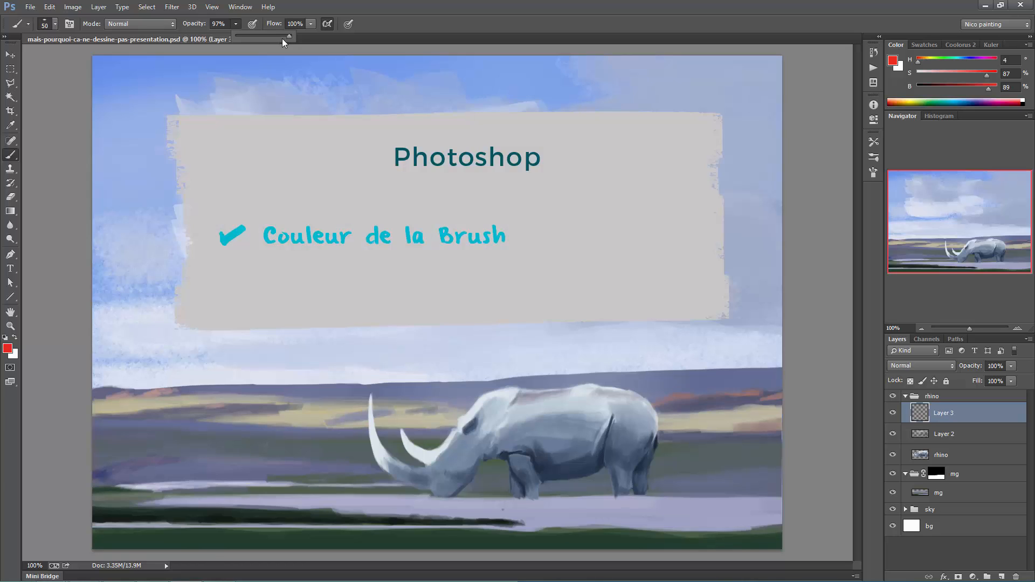
- Replace the red foreground color with the blue sampled from the upper-left corner of the painted sky
{"action": "left_click", "coordinate": [8, 349]}
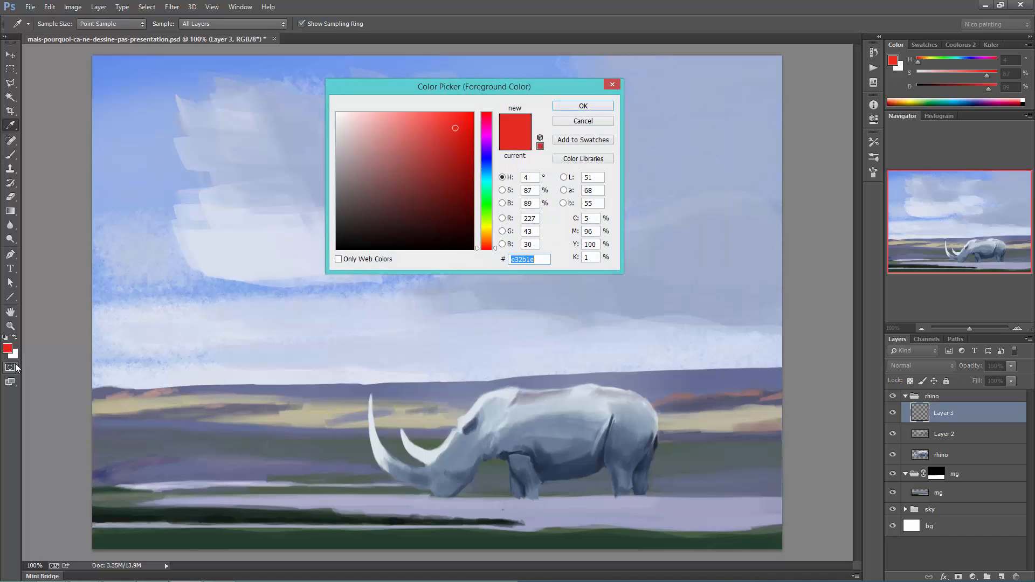
{"action": "left_click", "coordinate": [582, 106]}
{"action": "key", "text": "b"}
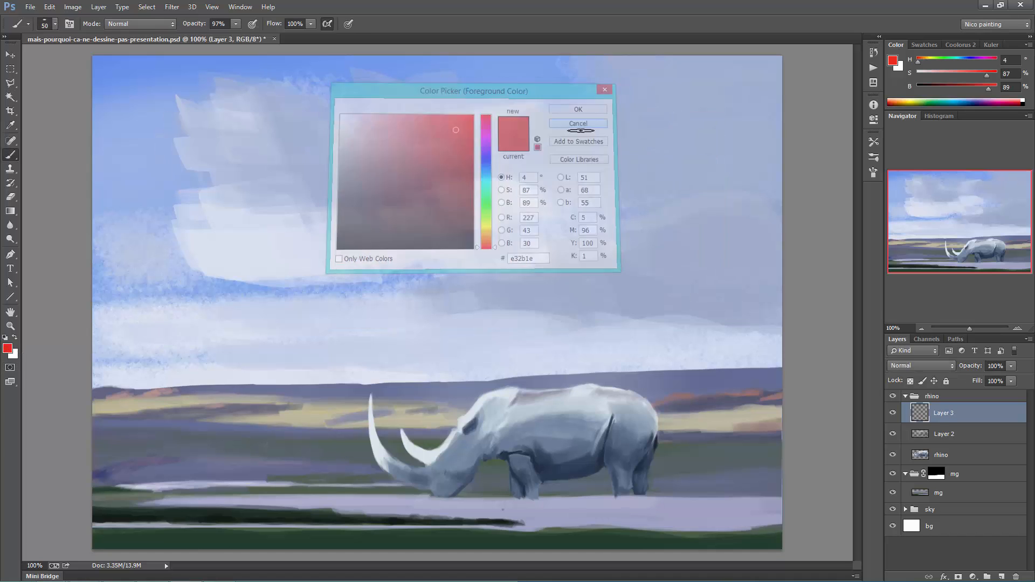
{"action": "left_click", "coordinate": [117, 72], "text": "alt"}
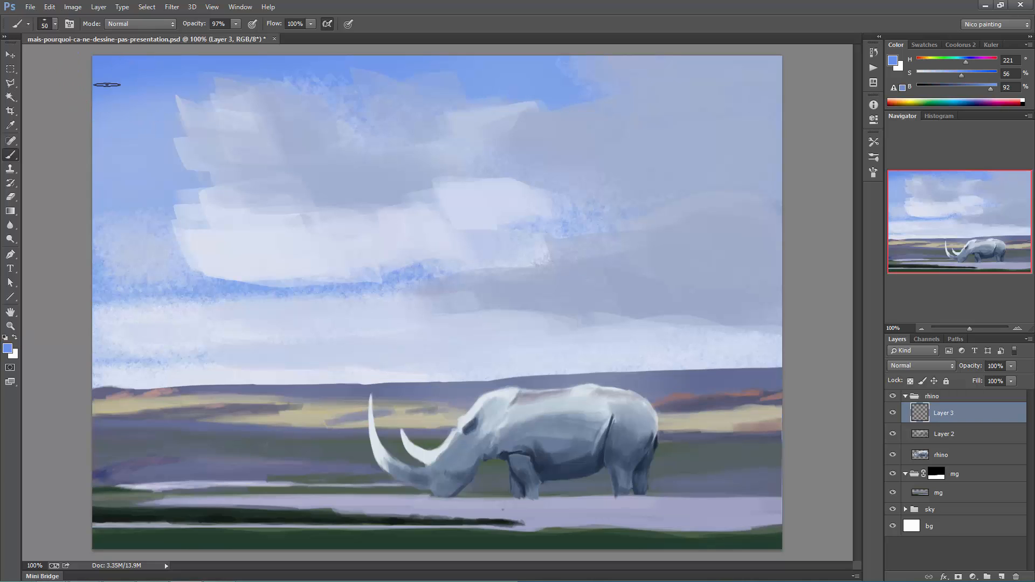
{"action": "left_click_drag", "start_coordinate": [165, 69], "coordinate": [185, 65]}
- Paint blue test strokes over the white cloud, enlarging the brush to 125 px for the last one
{"action": "left_click_drag", "start_coordinate": [261, 302], "coordinate": [351, 241]}
{"action": "mouse_move", "coordinate": [273, 339]}
{"action": "left_mouse_down"}
{"action": "mouse_move", "coordinate": [395, 225]}
{"action": "mouse_move", "coordinate": [359, 275]}
{"action": "left_mouse_up"}
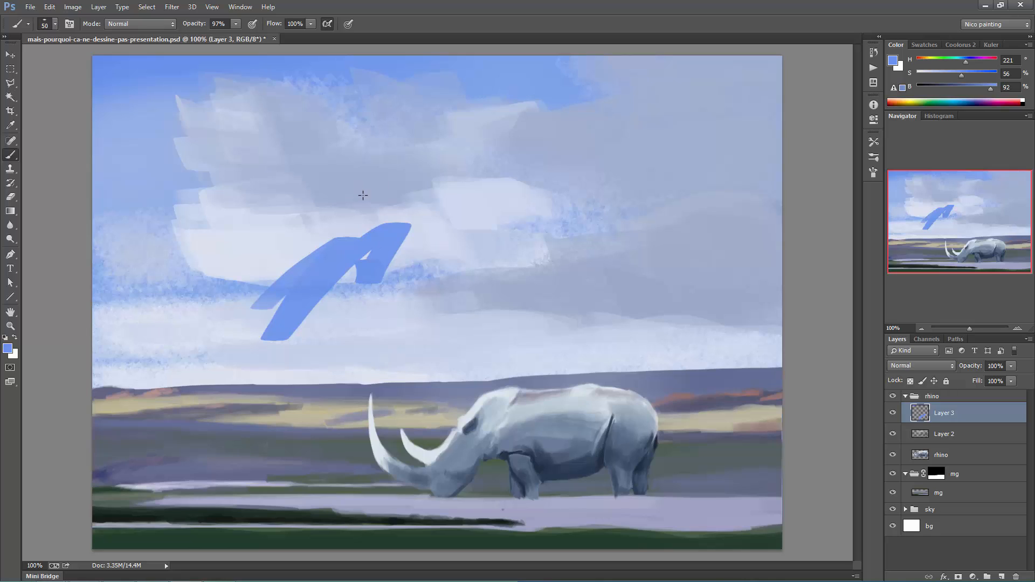
{"action": "key", "text": "bracketright"}
{"action": "key", "text": "bracketright"}
{"action": "key", "text": "bracketright"}
{"action": "key", "text": "bracketright"}
{"action": "key", "text": "bracketright"}
{"action": "key", "text": "bracketright"}
{"action": "key", "text": "bracketright"}
{"action": "mouse_move", "coordinate": [285, 232]}
{"action": "left_mouse_down"}
{"action": "mouse_move", "coordinate": [377, 172]}
{"action": "mouse_move", "coordinate": [453, 177]}
{"action": "mouse_move", "coordinate": [493, 215]}
{"action": "left_mouse_up"}
- Add a stepped blue stroke with the brush reduced to 70 px, and undo all the blue test strokes
{"action": "key", "text": "bracketleft"}
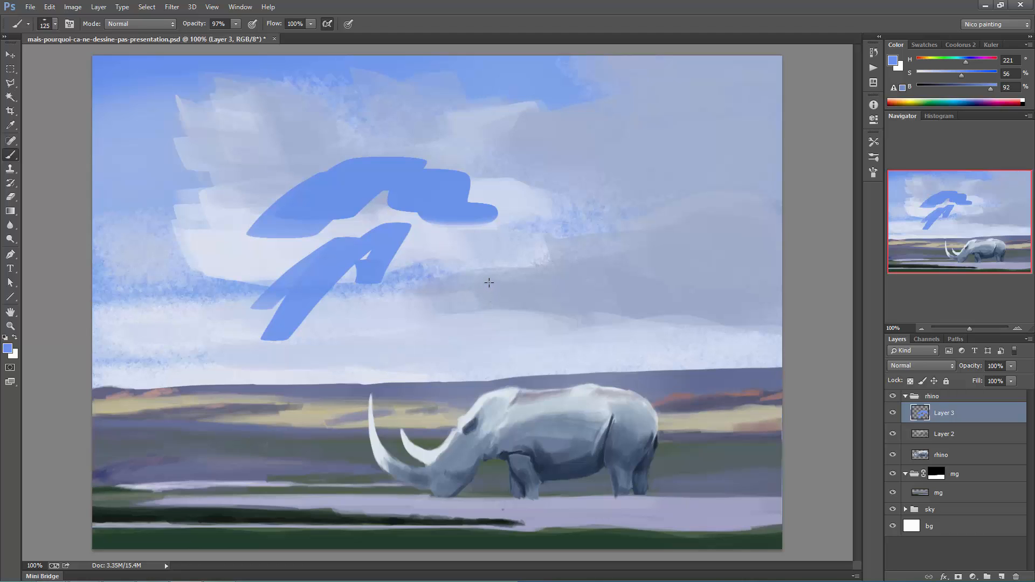
{"action": "key", "text": "bracketleft"}
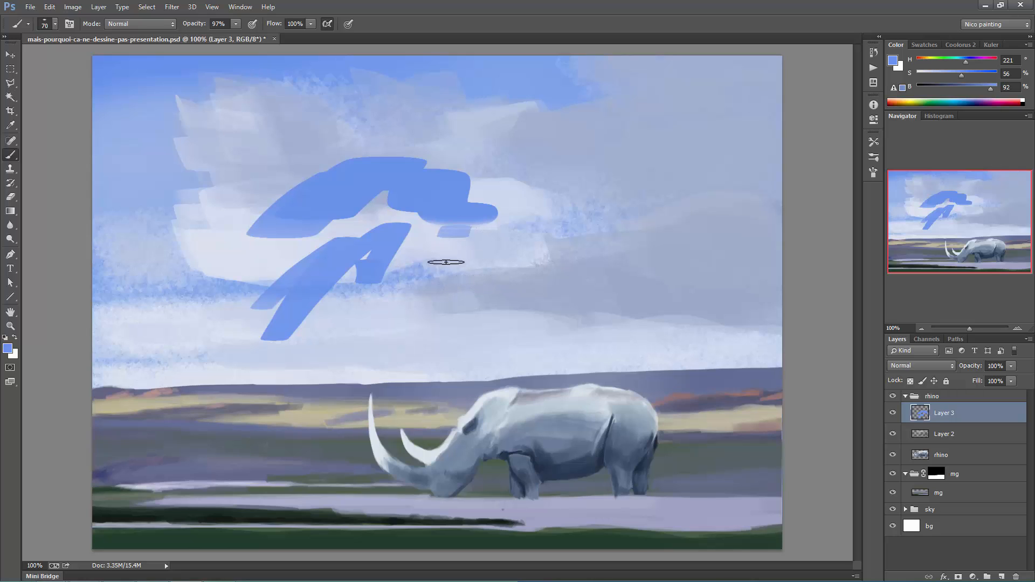
{"action": "left_click_drag", "start_coordinate": [445, 261], "coordinate": [524, 288]}
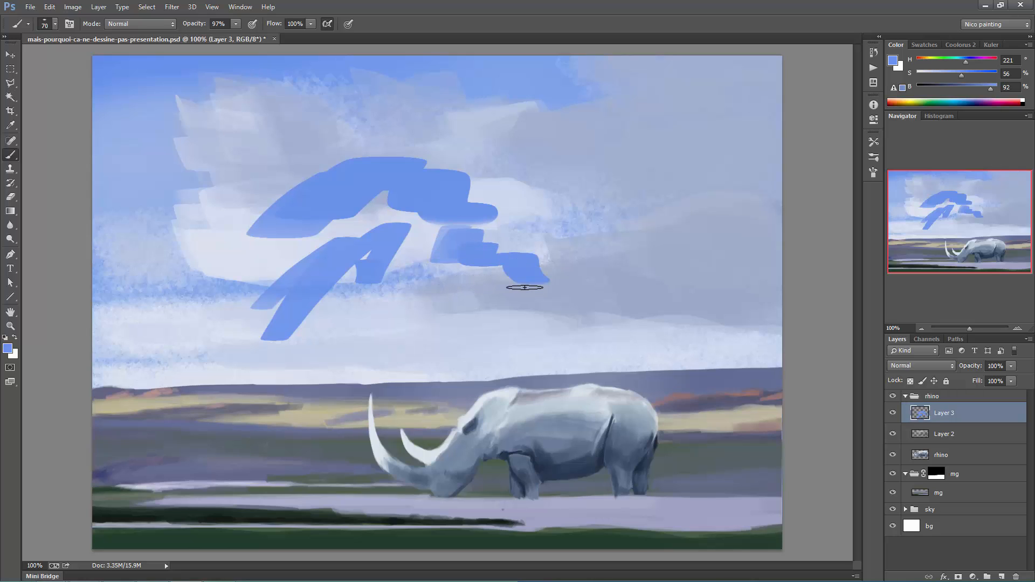
{"action": "key", "text": "ctrl+alt+z"}
{"action": "key", "text": "ctrl+alt+z"}
{"action": "key", "text": "ctrl+alt+z"}
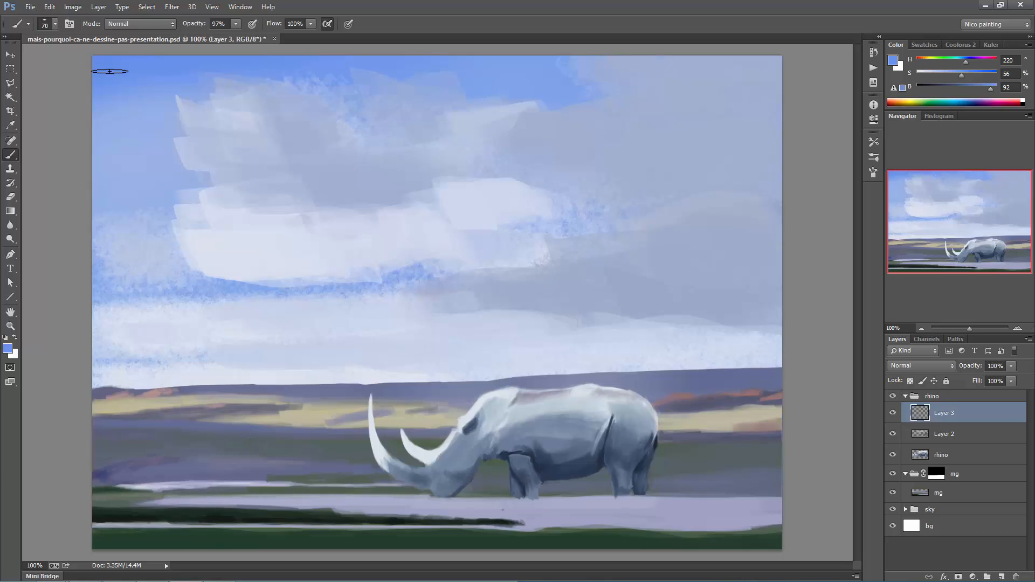
- Set the foreground color to pink #ea668e and try a stroke on the sky layer from the horizon up into the clouds
{"action": "left_click", "coordinate": [905, 508]}
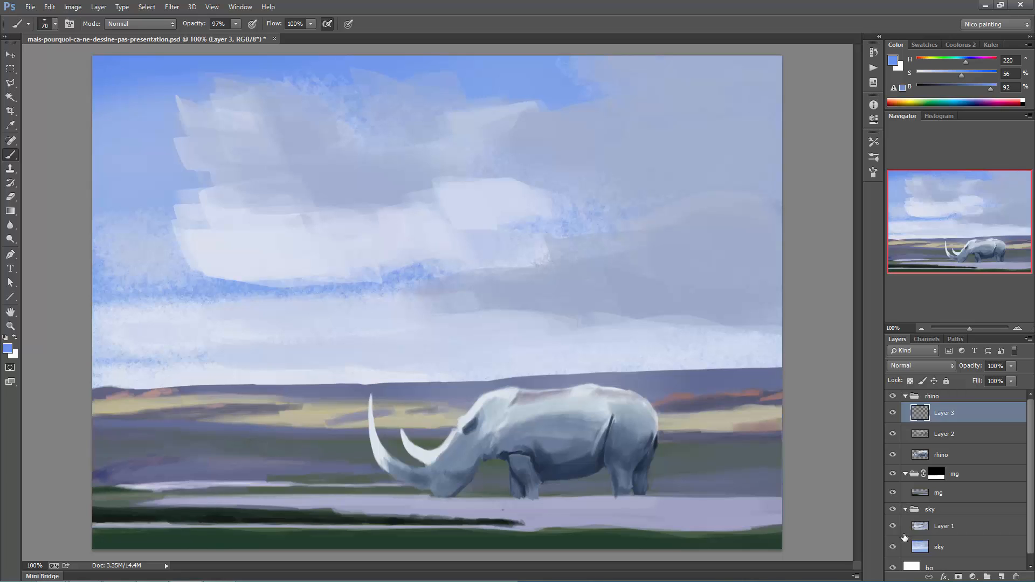
{"action": "left_click", "coordinate": [941, 548]}
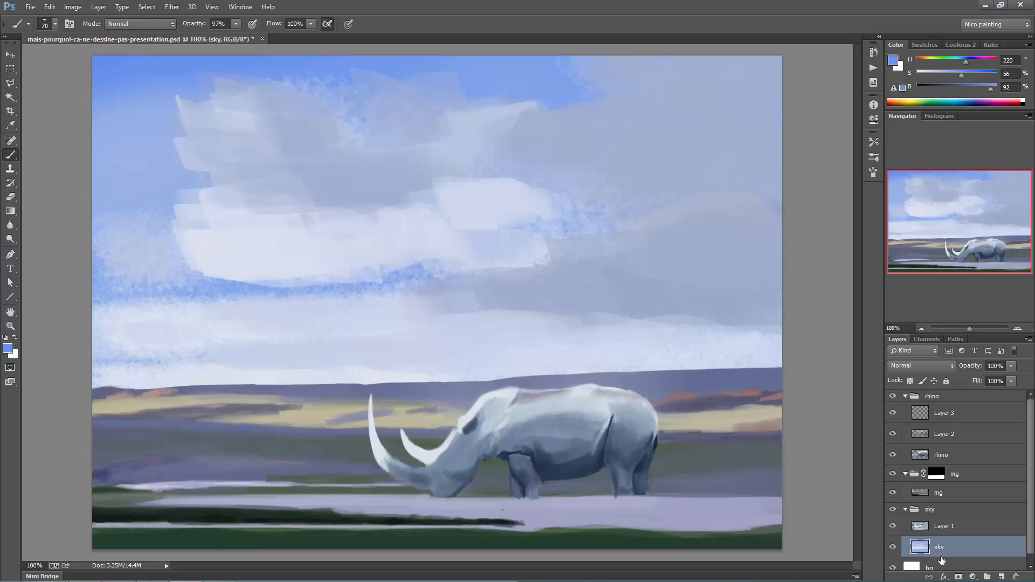
{"action": "left_click", "coordinate": [8, 349]}
{"action": "left_click", "coordinate": [489, 121]}
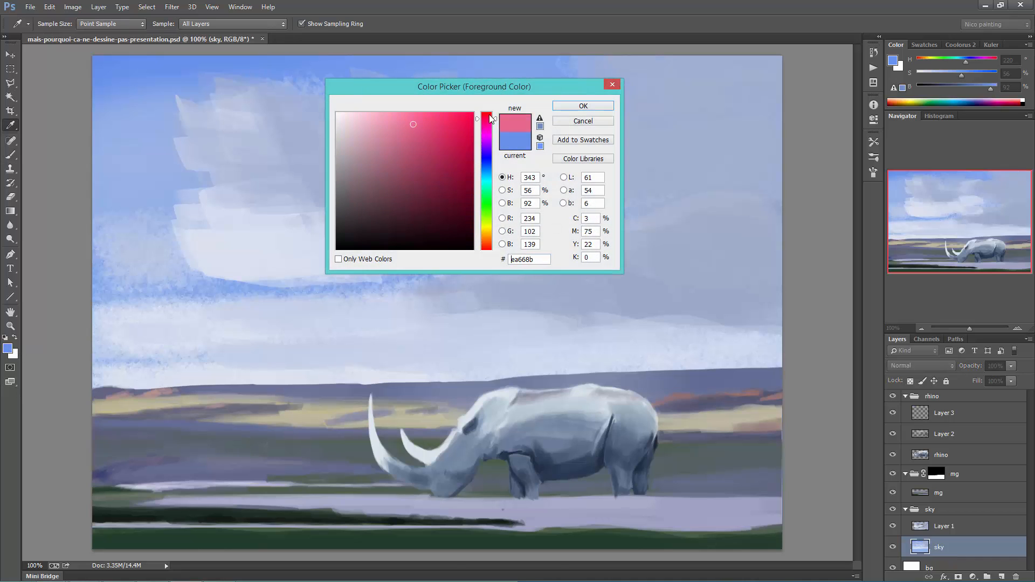
{"action": "left_click", "coordinate": [565, 105]}
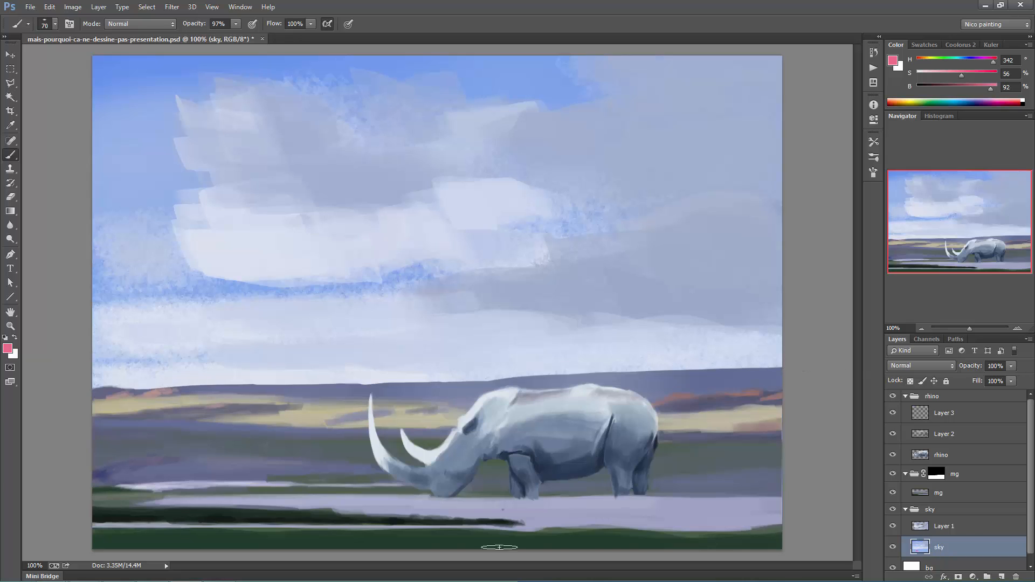
{"action": "mouse_move", "coordinate": [264, 383]}
{"action": "left_mouse_down"}
{"action": "mouse_move", "coordinate": [350, 315]}
{"action": "mouse_move", "coordinate": [422, 229]}
{"action": "left_mouse_up"}
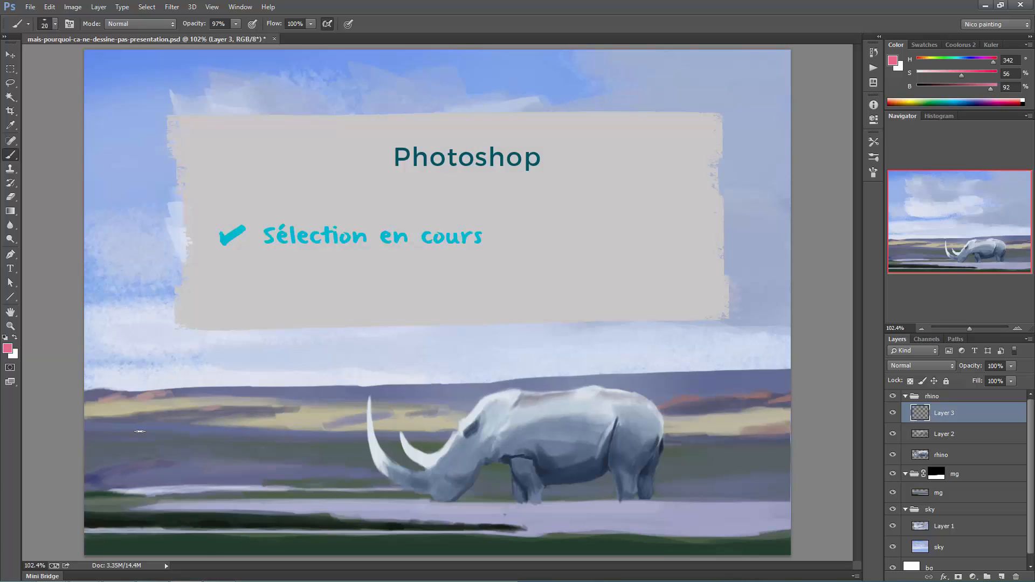
- Lasso an irregular area on the plain left of the rhino and return to the Brush
{"action": "key", "text": "l"}
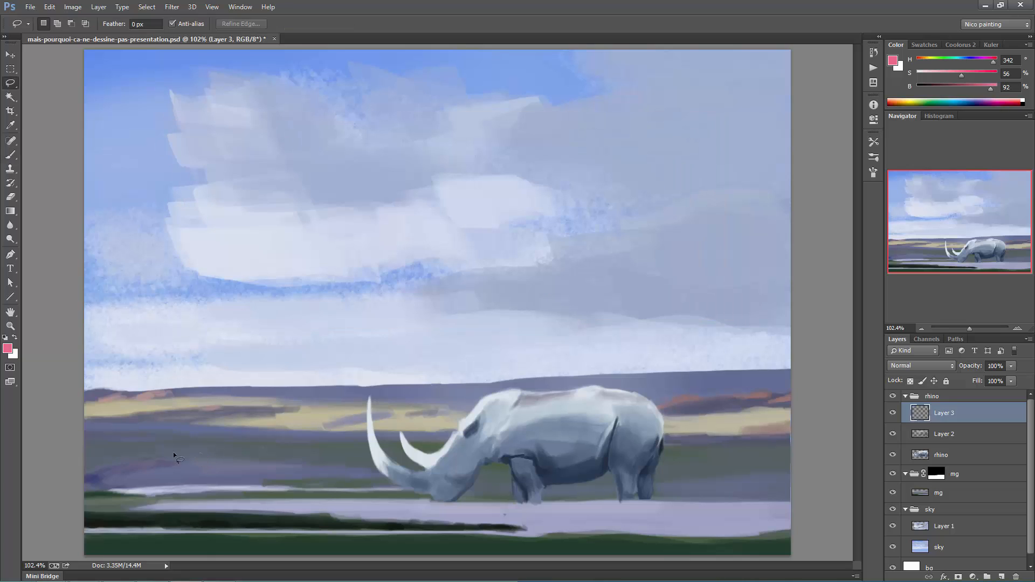
{"action": "mouse_move", "coordinate": [111, 488]}
{"action": "left_mouse_down"}
{"action": "mouse_move", "coordinate": [231, 487]}
{"action": "mouse_move", "coordinate": [284, 468]}
{"action": "mouse_move", "coordinate": [212, 453]}
{"action": "mouse_move", "coordinate": [164, 457]}
{"action": "left_mouse_up"}
{"action": "key", "text": "z"}
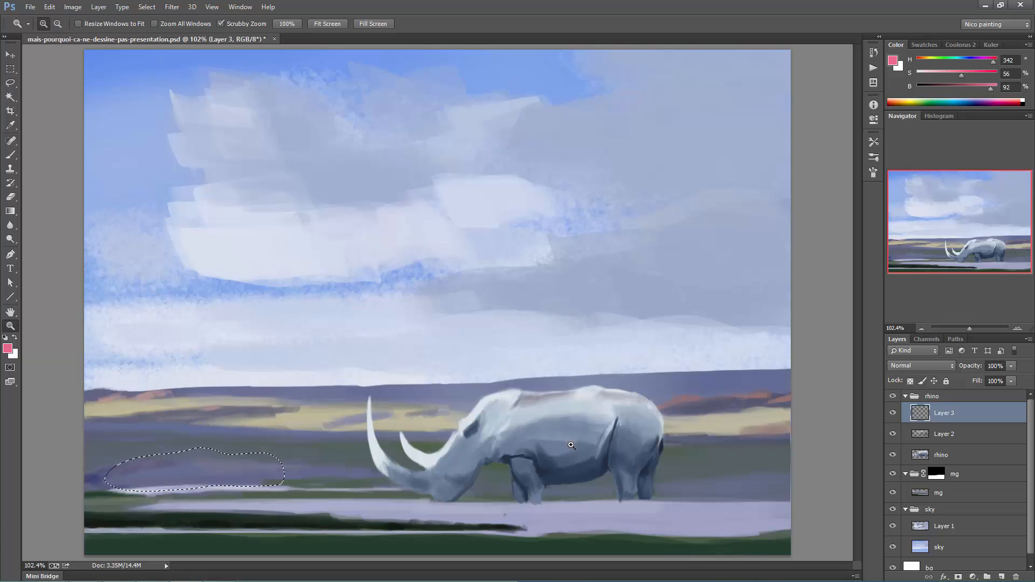
{"action": "left_click", "coordinate": [572, 445]}
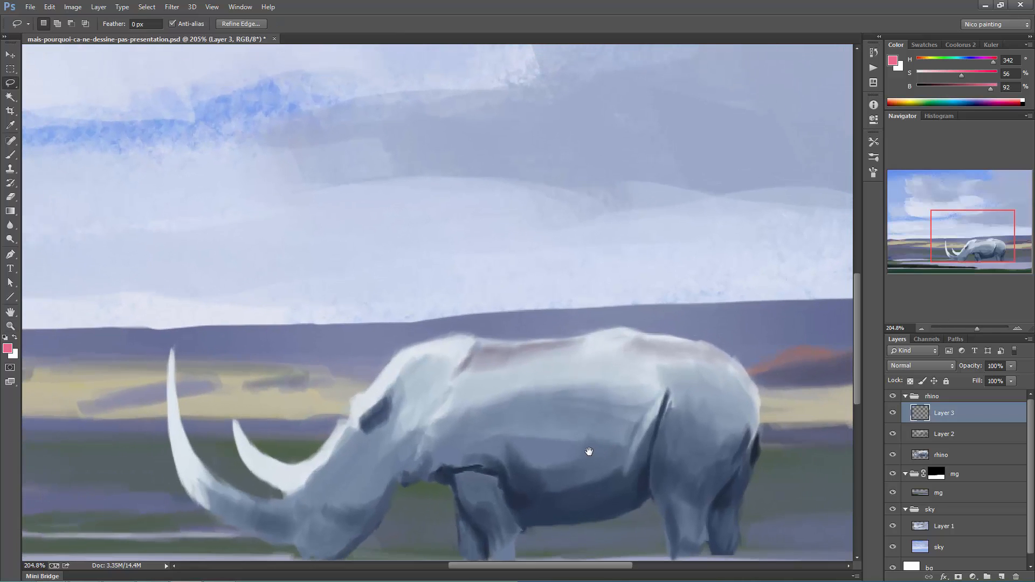
{"action": "left_click_drag", "start_coordinate": [589, 451], "coordinate": [568, 387]}
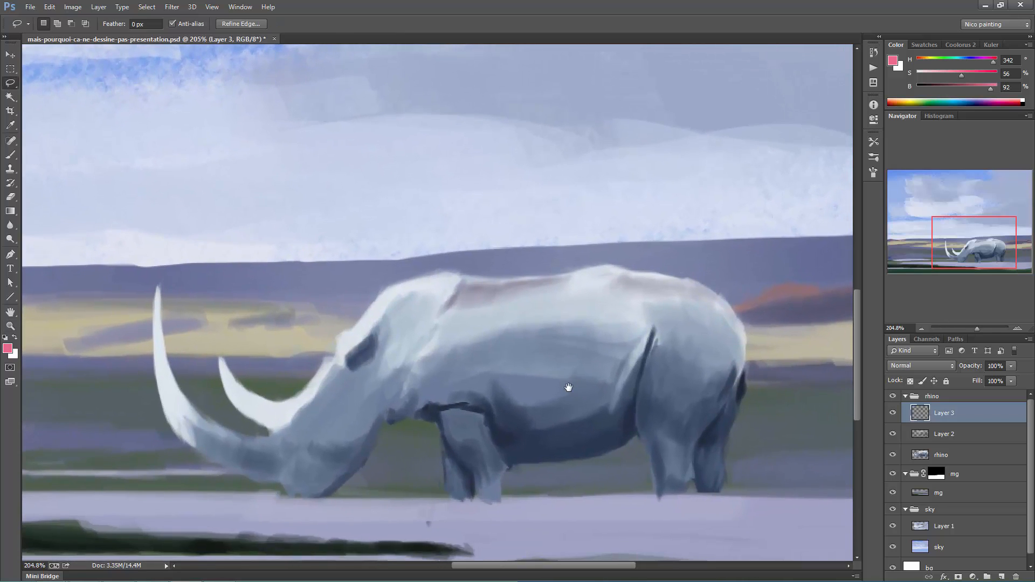
{"action": "key", "text": "b"}
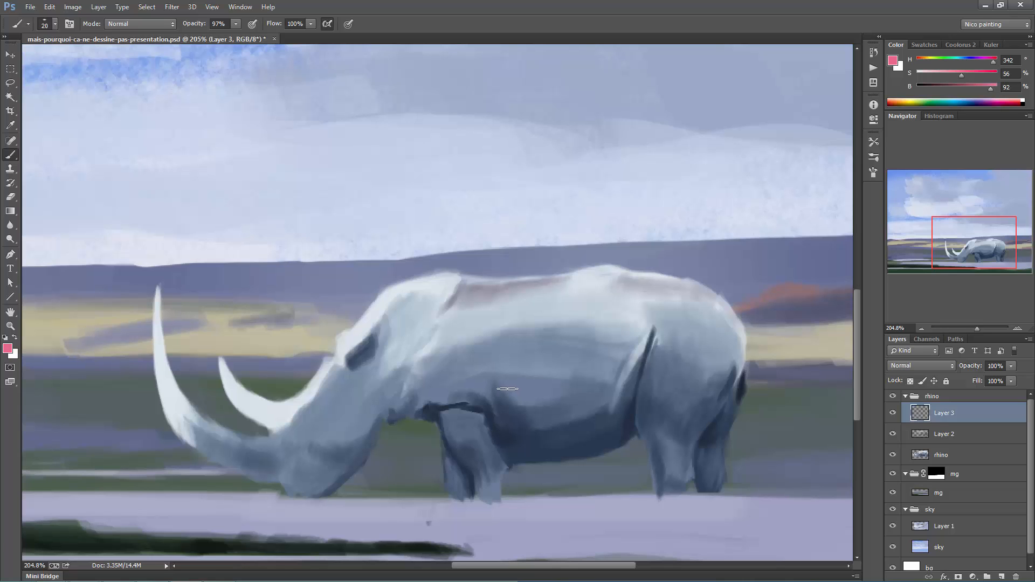
{"action": "mouse_move", "coordinate": [397, 397]}
{"action": "left_mouse_down"}
{"action": "mouse_move", "coordinate": [659, 357]}
{"action": "mouse_move", "coordinate": [517, 366]}
{"action": "mouse_move", "coordinate": [307, 351]}
{"action": "mouse_move", "coordinate": [277, 359]}
{"action": "left_mouse_up"}
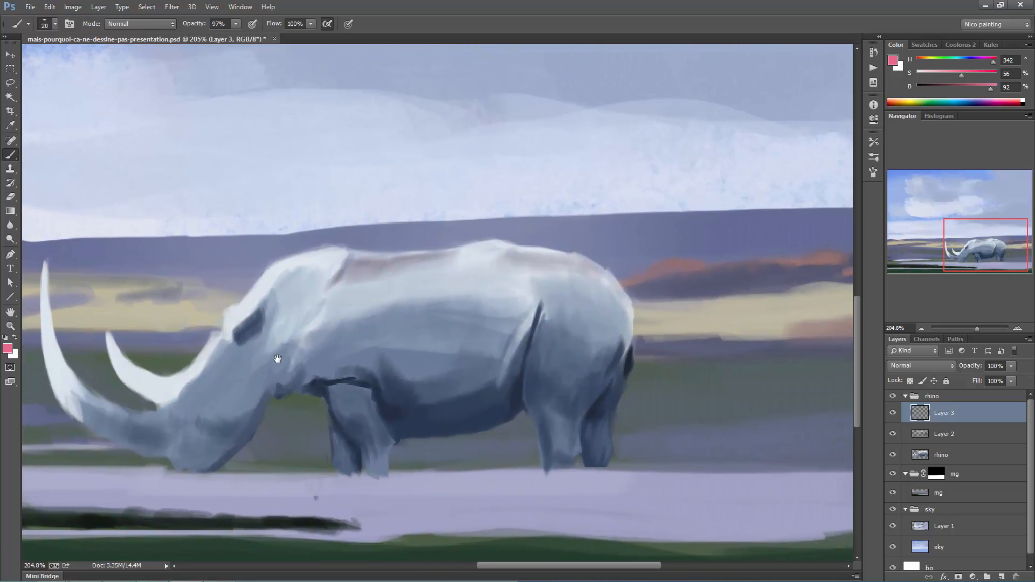
- Clear the selection, paint a pink zigzag test stroke on the rhino's flank, and undo the stroke
{"action": "key", "text": "ctrl+d"}
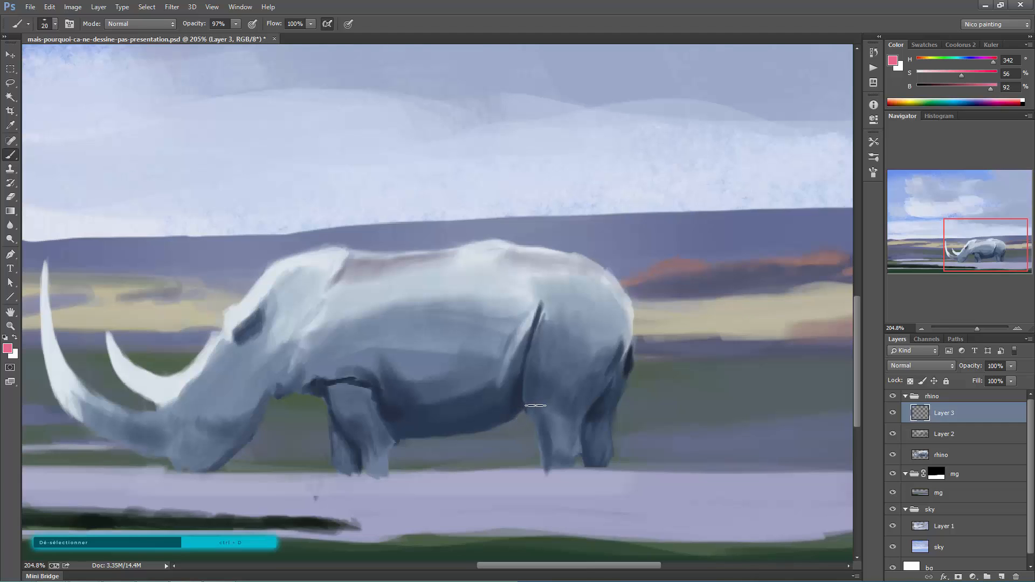
{"action": "mouse_move", "coordinate": [411, 287]}
{"action": "left_mouse_down"}
{"action": "mouse_move", "coordinate": [410, 322]}
{"action": "mouse_move", "coordinate": [494, 345]}
{"action": "mouse_move", "coordinate": [511, 368]}
{"action": "left_mouse_up"}
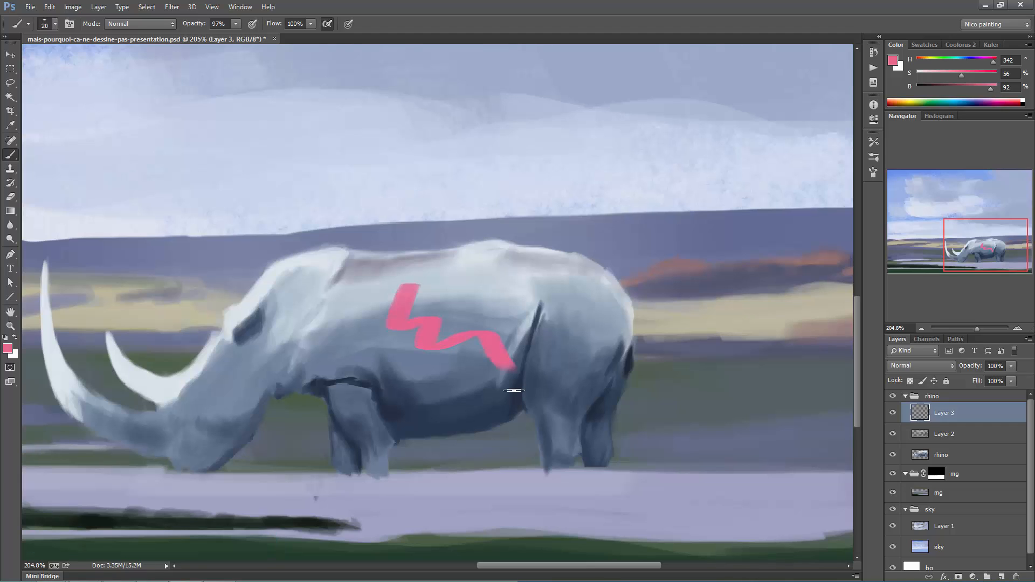
{"action": "key", "text": "ctrl+z"}
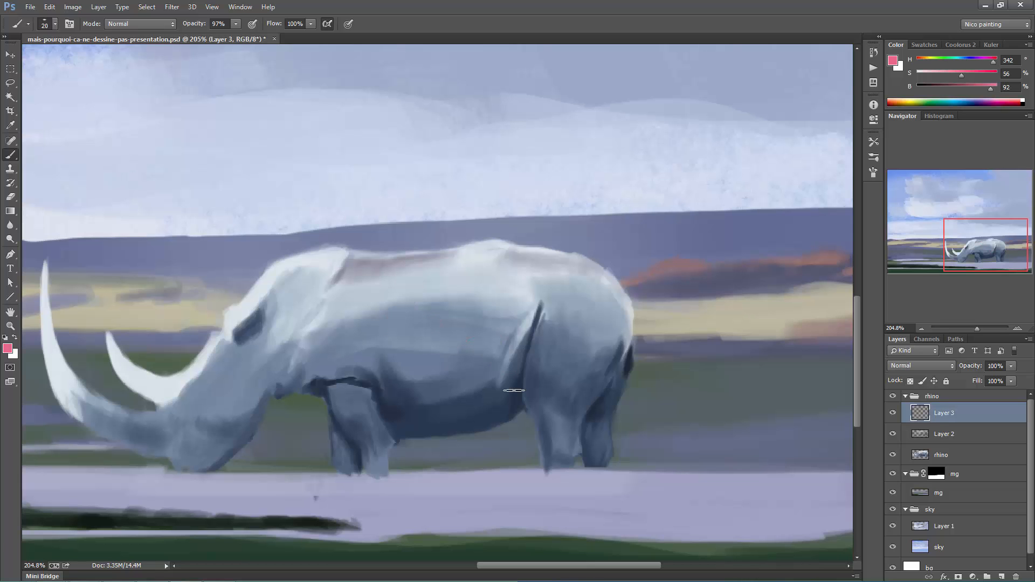
- Lasso around the whole rhino and turn the selection into a layer mask on Layer 3
{"action": "key", "text": "z"}
{"action": "left_click_drag", "start_coordinate": [514, 389], "coordinate": [483, 380]}
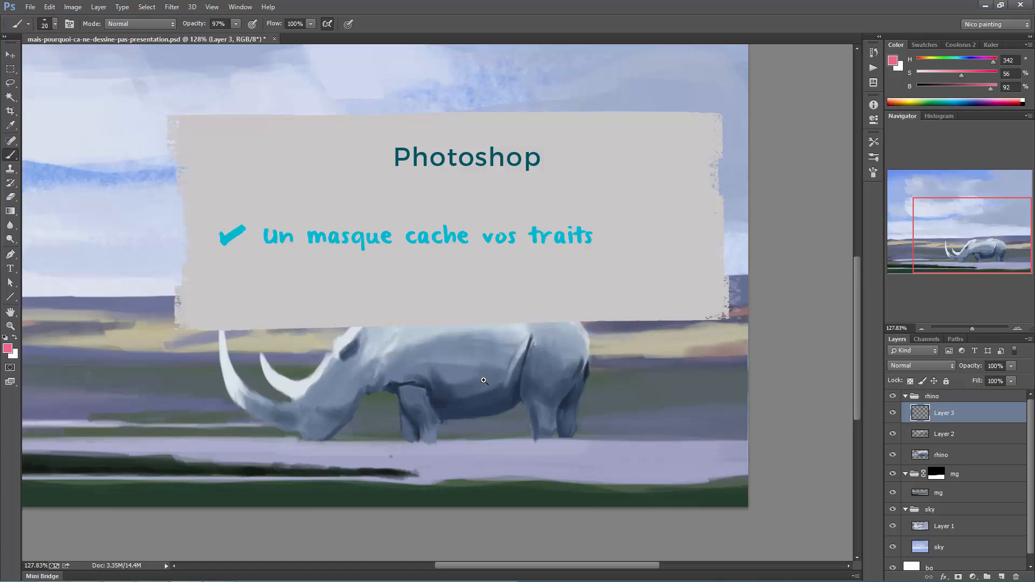
{"action": "key", "text": "l"}
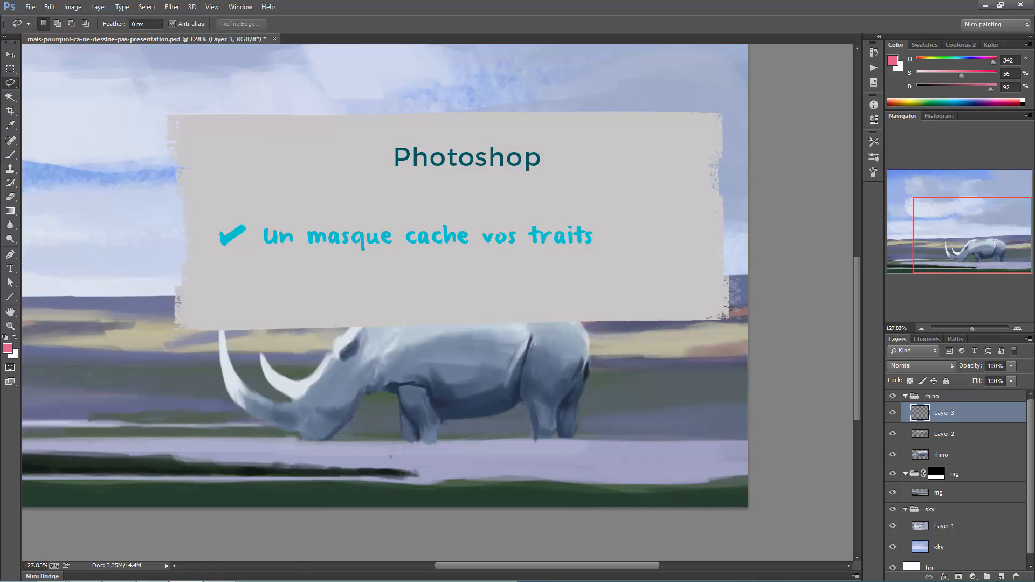
{"action": "mouse_move", "coordinate": [345, 343]}
{"action": "left_mouse_down"}
{"action": "mouse_move", "coordinate": [293, 379]}
{"action": "mouse_move", "coordinate": [259, 361]}
{"action": "mouse_move", "coordinate": [274, 406]}
{"action": "mouse_move", "coordinate": [241, 369]}
{"action": "mouse_move", "coordinate": [249, 418]}
{"action": "mouse_move", "coordinate": [305, 438]}
{"action": "mouse_move", "coordinate": [398, 418]}
{"action": "mouse_move", "coordinate": [430, 456]}
{"action": "mouse_move", "coordinate": [453, 417]}
{"action": "mouse_move", "coordinate": [534, 408]}
{"action": "mouse_move", "coordinate": [545, 454]}
{"action": "mouse_move", "coordinate": [580, 411]}
{"action": "mouse_move", "coordinate": [586, 325]}
{"action": "mouse_move", "coordinate": [512, 297]}
{"action": "mouse_move", "coordinate": [371, 304]}
{"action": "mouse_move", "coordinate": [323, 345]}
{"action": "left_mouse_up"}
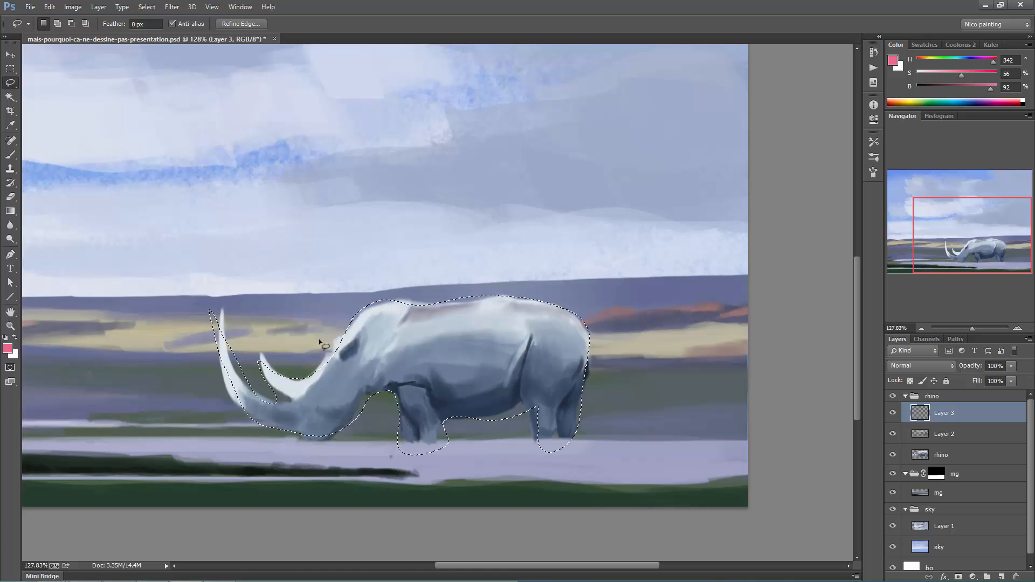
{"action": "left_click", "coordinate": [958, 576]}
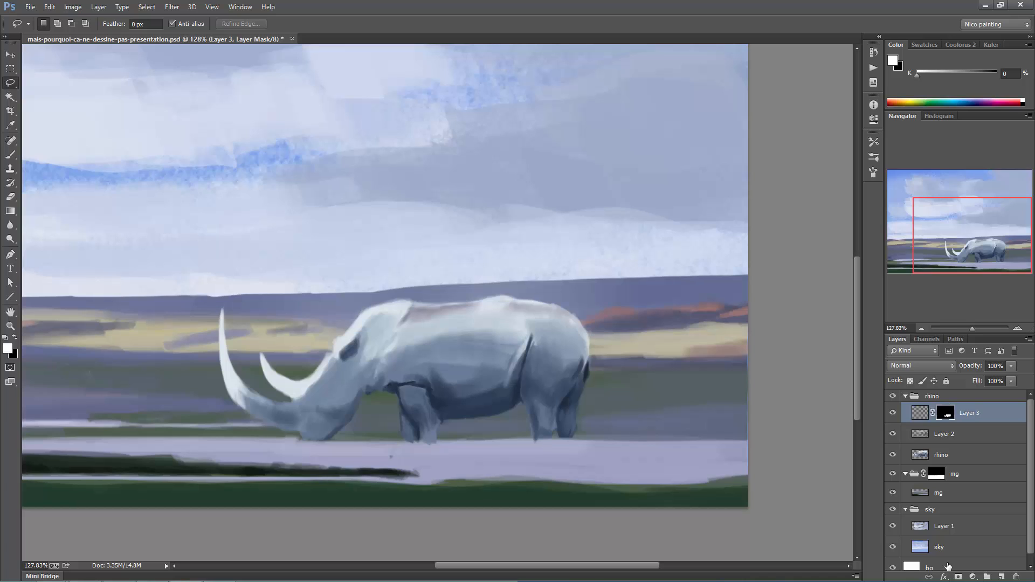
- Sample a muted purple-grey from the rhino's back, brush over the hills above it on Layer 3's pixels, and toggle the mask off and on
{"action": "left_click", "coordinate": [919, 413]}
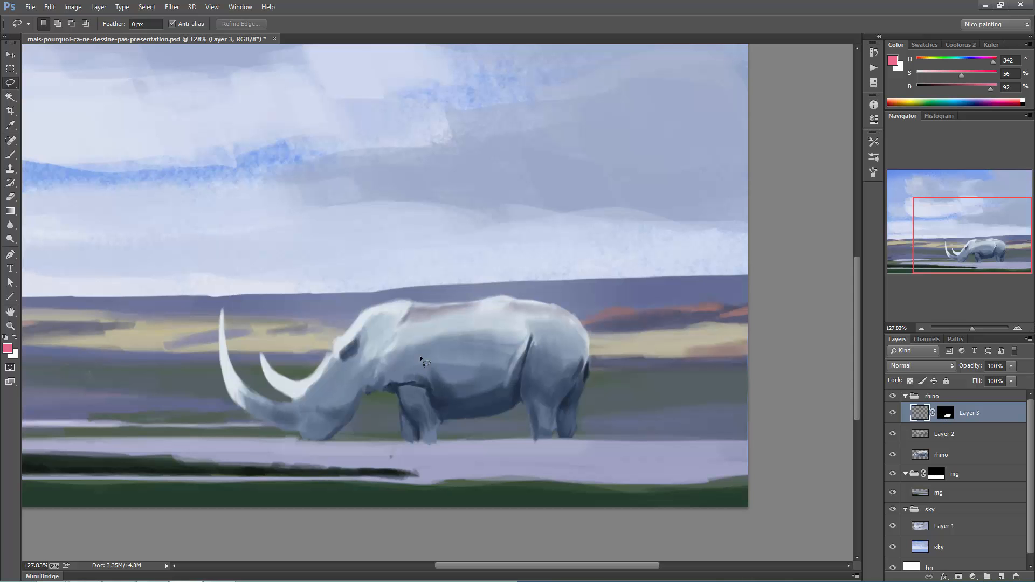
{"action": "key", "text": "b"}
{"action": "key", "text": "z"}
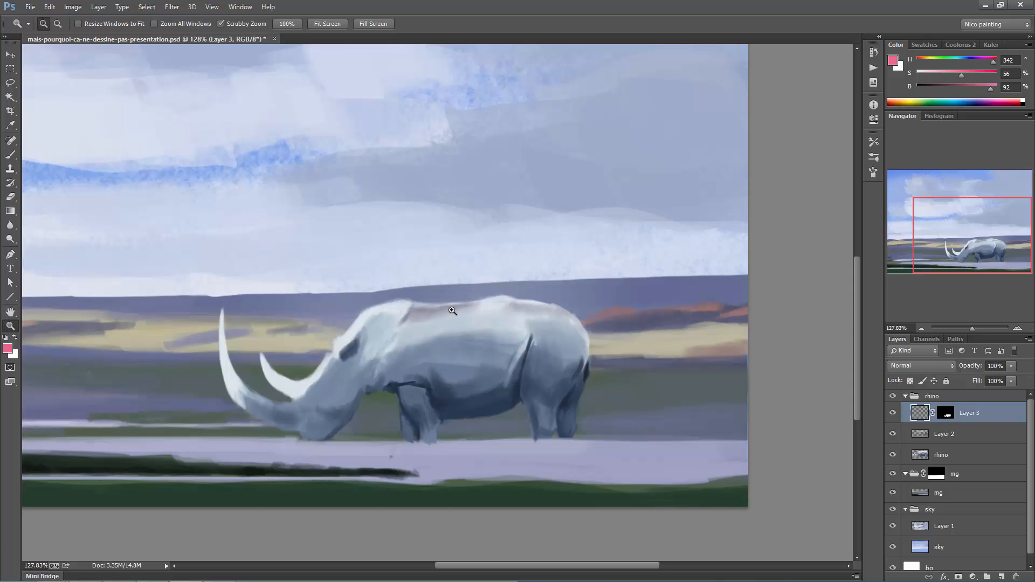
{"action": "left_click_drag", "start_coordinate": [453, 311], "coordinate": [483, 300]}
{"action": "key", "text": "b"}
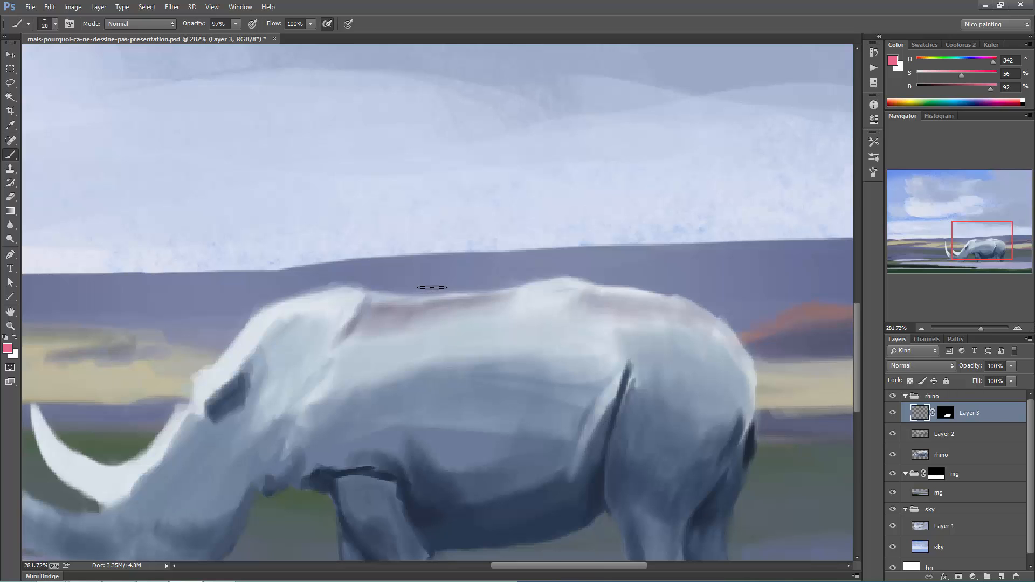
{"action": "left_click", "coordinate": [439, 301], "text": "alt"}
{"action": "mouse_move", "coordinate": [446, 299]}
{"action": "left_mouse_down"}
{"action": "mouse_move", "coordinate": [465, 256]}
{"action": "mouse_move", "coordinate": [458, 296]}
{"action": "mouse_move", "coordinate": [472, 275]}
{"action": "mouse_move", "coordinate": [492, 290]}
{"action": "mouse_move", "coordinate": [472, 292]}
{"action": "mouse_move", "coordinate": [511, 282]}
{"action": "left_mouse_up"}
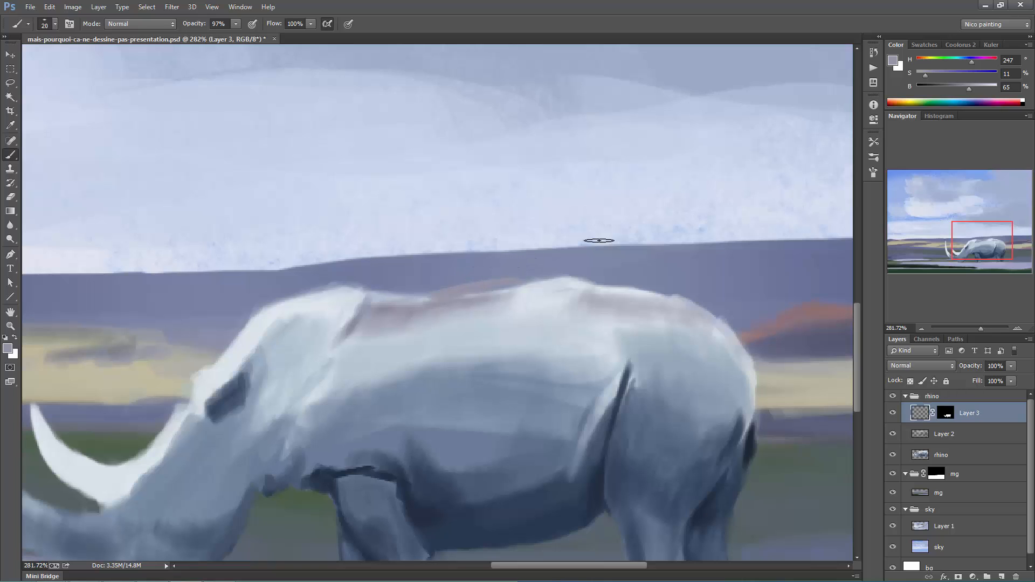
{"action": "left_click", "coordinate": [945, 413], "text": "shift"}
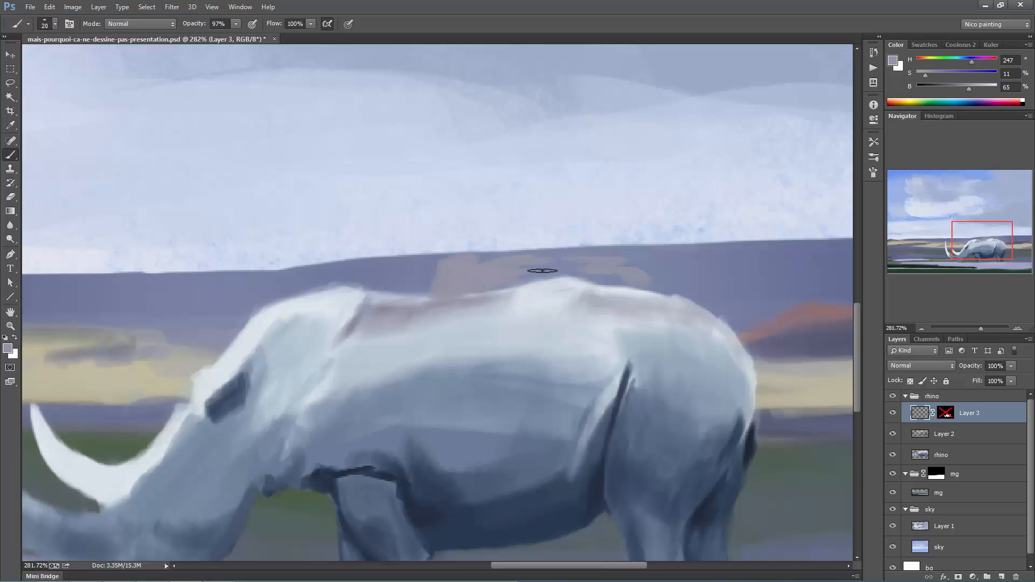
{"action": "left_click", "coordinate": [945, 413], "text": "shift"}
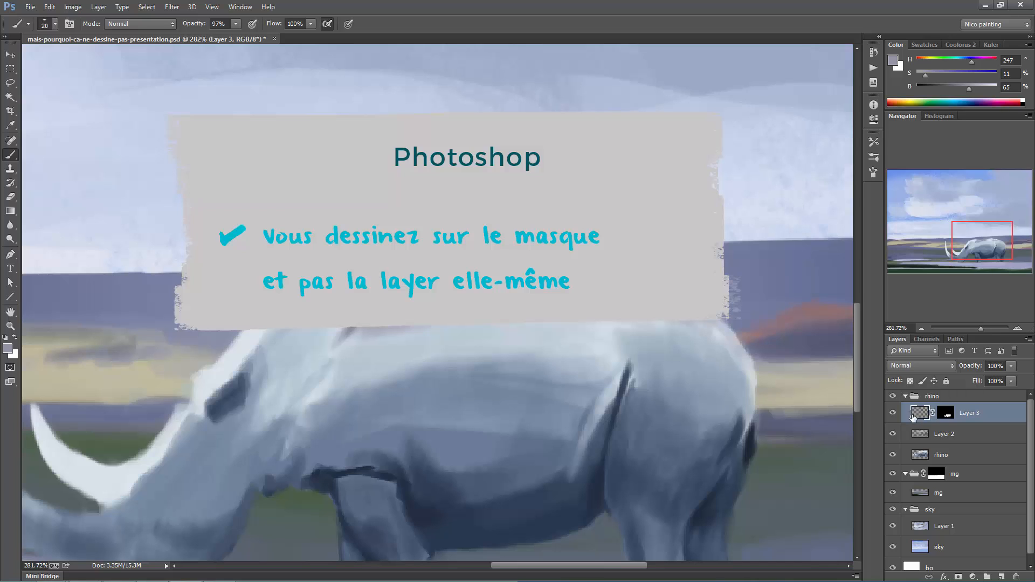
- Target Layer 3's mask and try to set the foreground color to red #df3d3d
{"action": "left_click", "coordinate": [947, 414]}
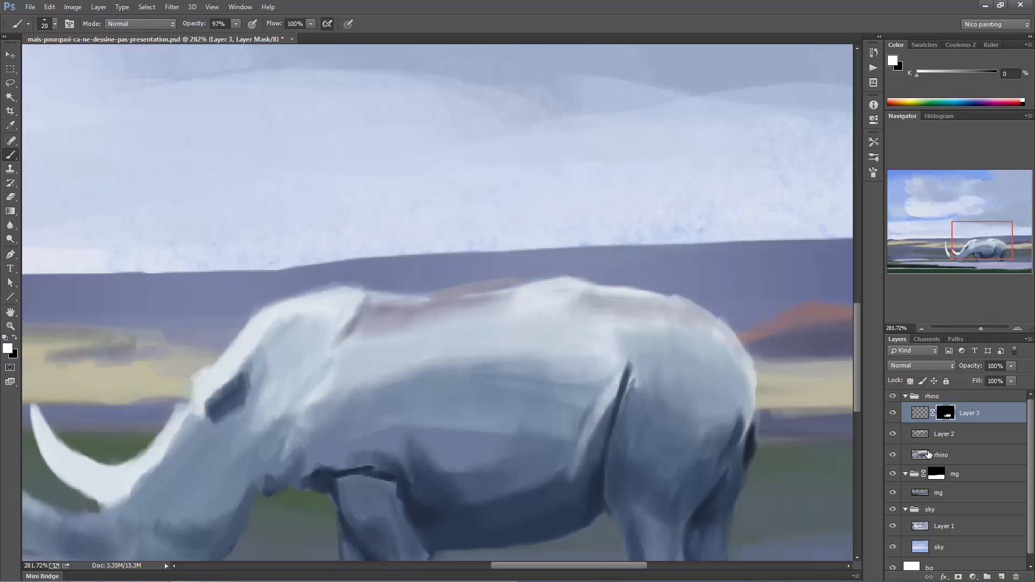
{"action": "left_click", "coordinate": [12, 350]}
{"action": "left_click", "coordinate": [434, 129]}
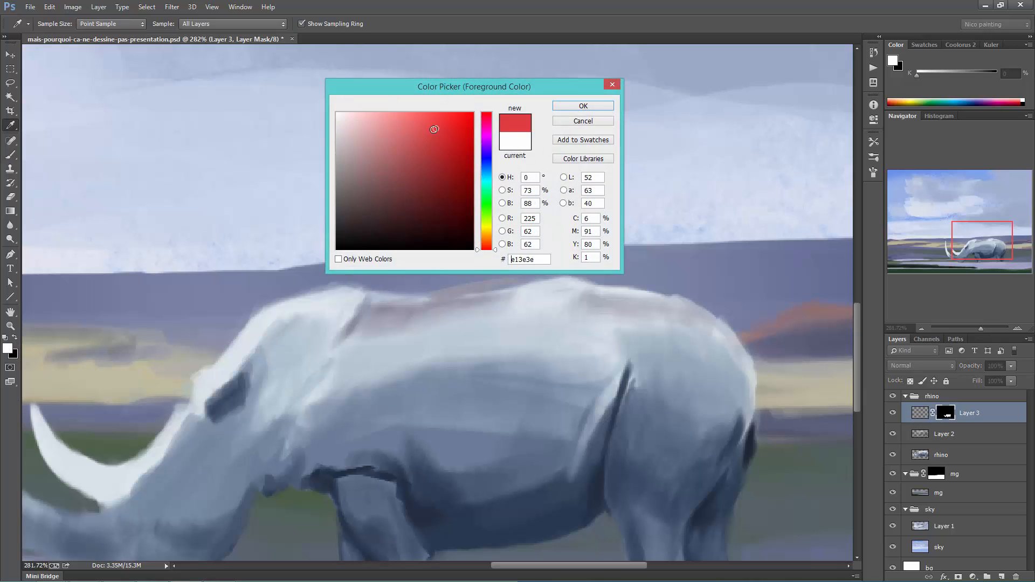
{"action": "left_click", "coordinate": [578, 107]}
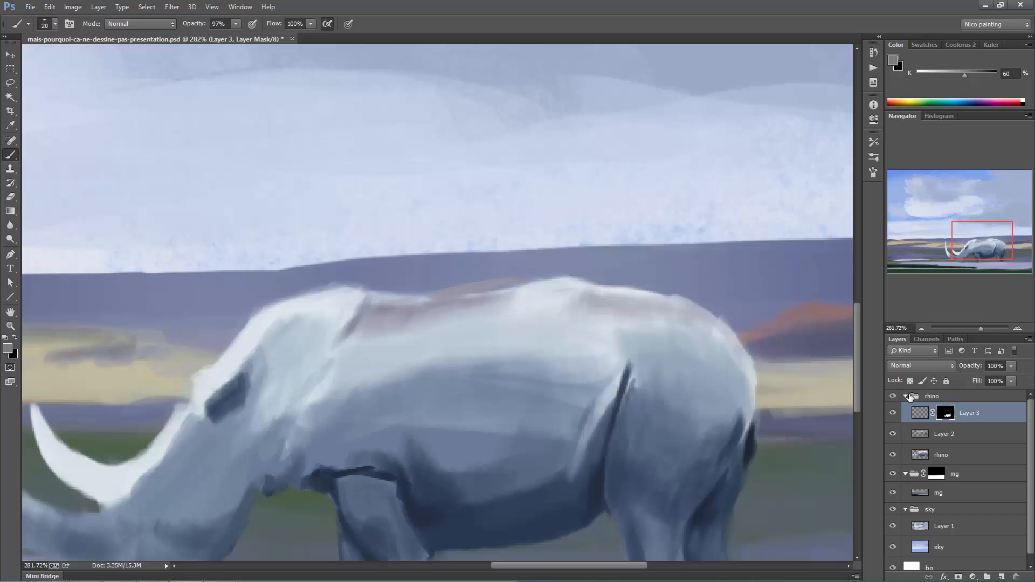
- Disable and re-enable Layer 3's mask, and apply it to the layer
{"action": "left_click", "coordinate": [946, 412], "text": "shift"}
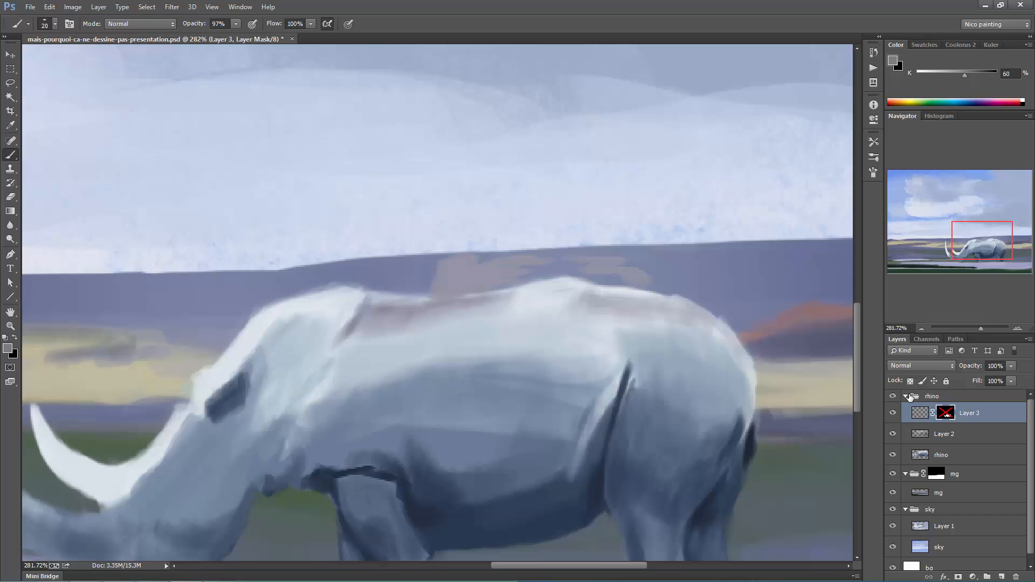
{"action": "left_click", "coordinate": [945, 413], "text": "shift"}
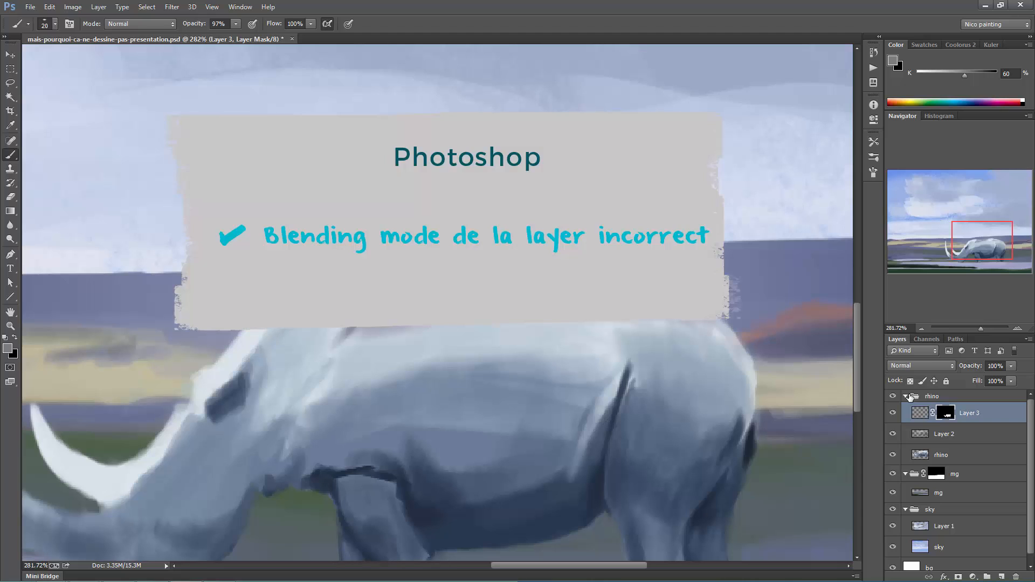
{"action": "left_click", "coordinate": [1015, 576]}
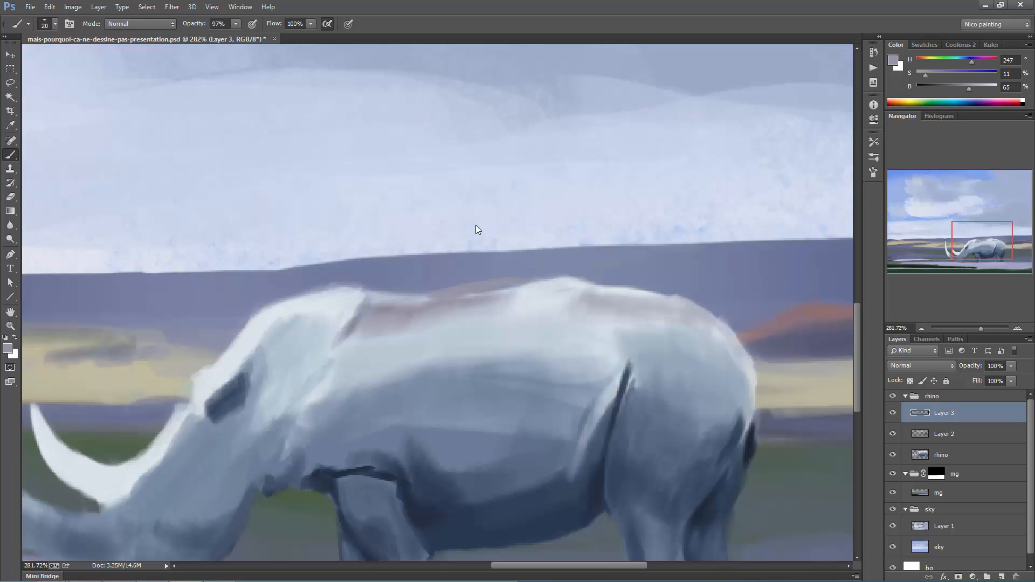
- Check that Normal is chosen as the blending mode of both Layer 3 and the brush, and delete Layer 3
{"action": "left_click", "coordinate": [903, 364]}
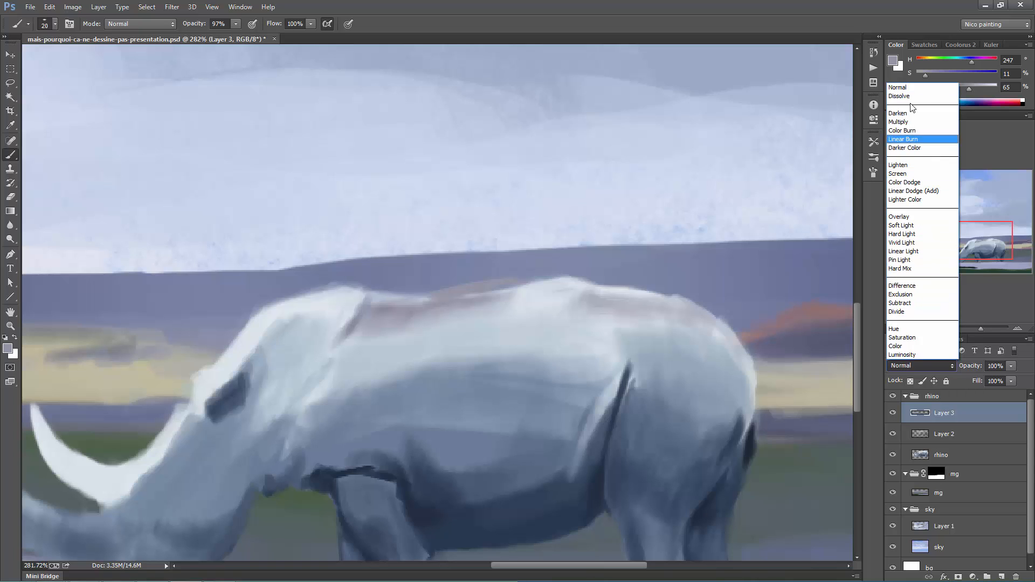
{"action": "left_click", "coordinate": [898, 89]}
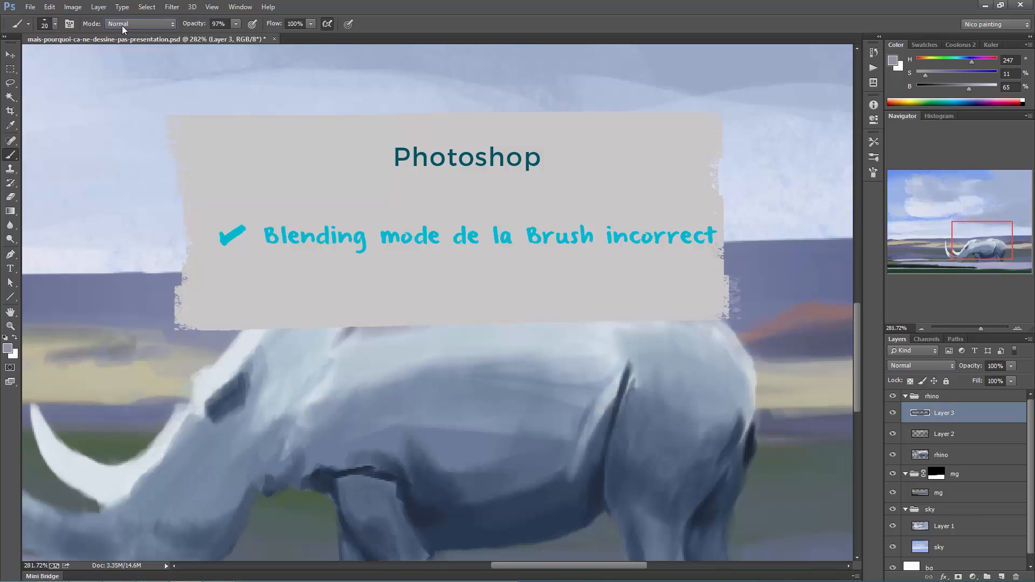
{"action": "left_click", "coordinate": [122, 25]}
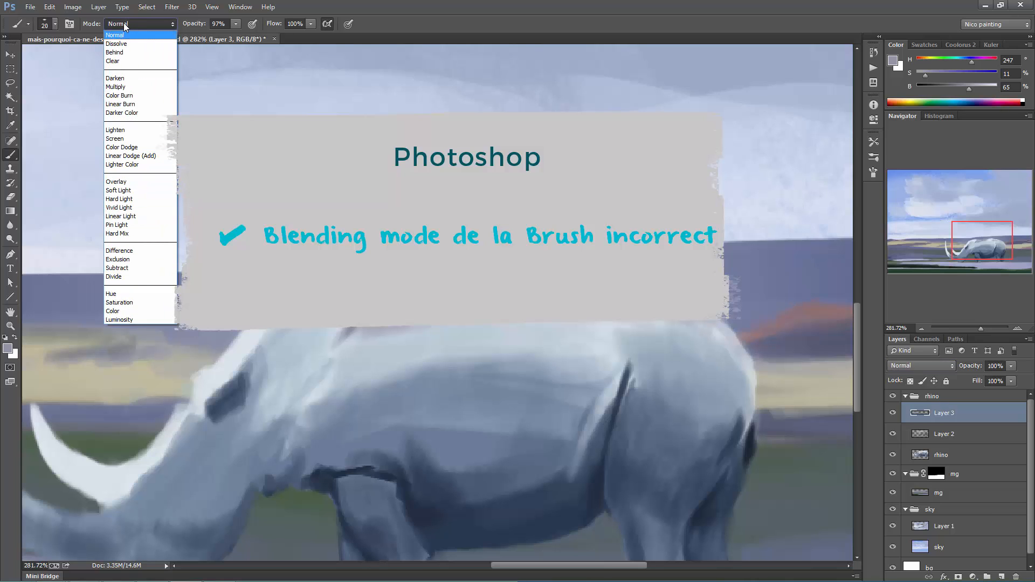
{"action": "left_click", "coordinate": [117, 35]}
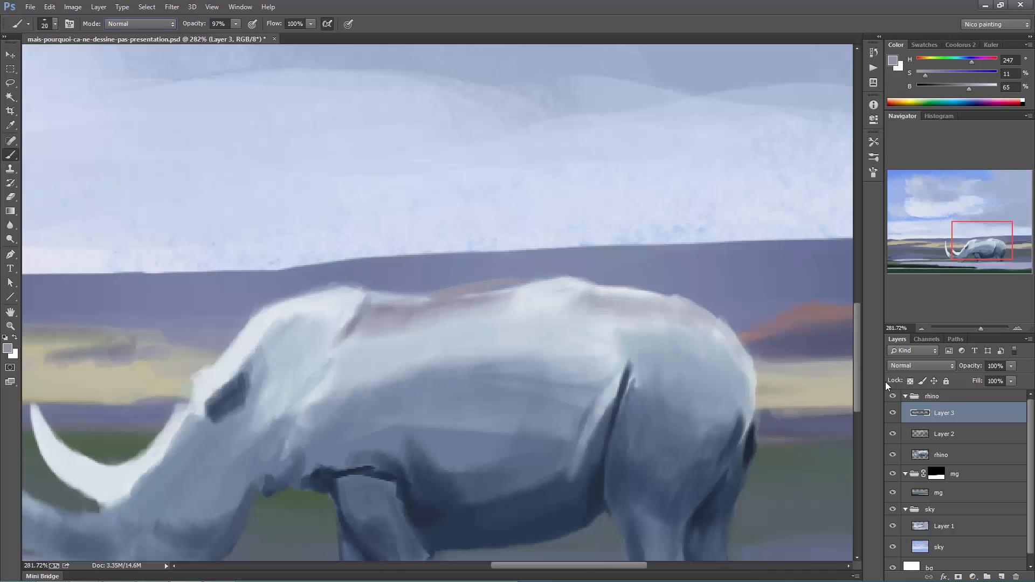
{"action": "left_click_drag", "start_coordinate": [1009, 569], "coordinate": [1015, 576]}
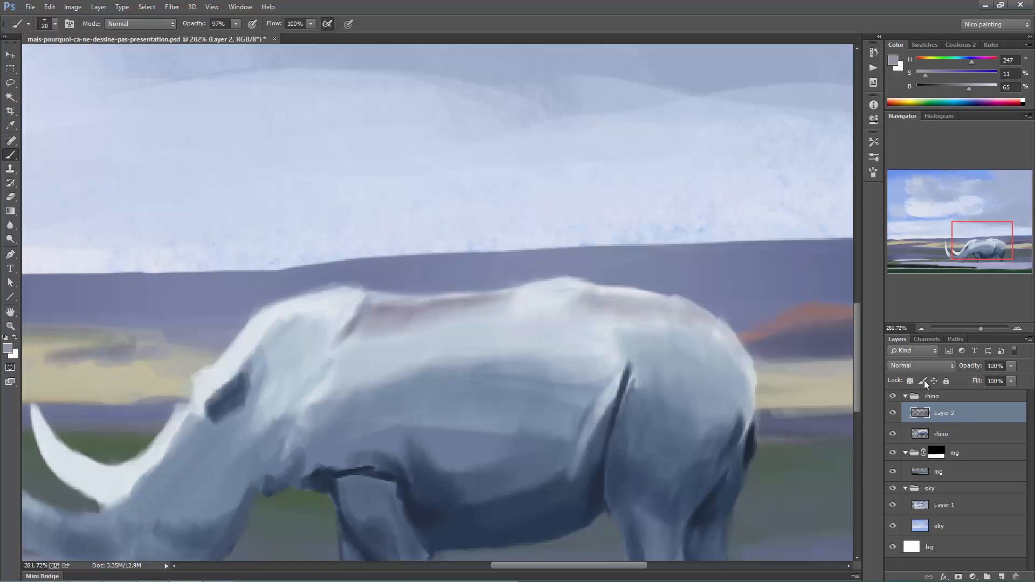
- Lock Layer 2's transparent pixels and paint diagonal purple-grey strokes across the rhino's back, shoulder and head
{"action": "left_click", "coordinate": [909, 380]}
{"action": "mouse_move", "coordinate": [388, 359]}
{"action": "left_mouse_down"}
{"action": "mouse_move", "coordinate": [439, 311]}
{"action": "mouse_move", "coordinate": [474, 308]}
{"action": "left_mouse_up"}
{"action": "mouse_move", "coordinate": [387, 381]}
{"action": "left_mouse_down"}
{"action": "mouse_move", "coordinate": [445, 325]}
{"action": "mouse_move", "coordinate": [516, 299]}
{"action": "left_mouse_up"}
{"action": "left_click_drag", "start_coordinate": [452, 363], "coordinate": [559, 309]}
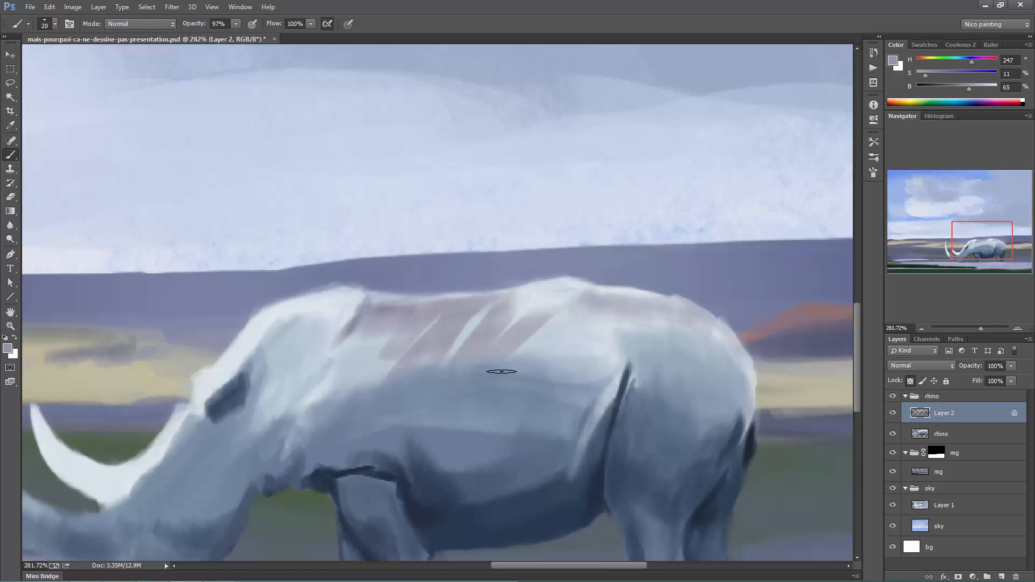
{"action": "left_click_drag", "start_coordinate": [511, 359], "coordinate": [576, 307]}
{"action": "mouse_move", "coordinate": [535, 364]}
{"action": "left_mouse_down"}
{"action": "mouse_move", "coordinate": [617, 322]}
{"action": "mouse_move", "coordinate": [597, 356]}
{"action": "left_mouse_up"}
{"action": "left_click_drag", "start_coordinate": [444, 364], "coordinate": [474, 316]}
{"action": "left_click_drag", "start_coordinate": [365, 342], "coordinate": [404, 307]}
{"action": "left_click_drag", "start_coordinate": [337, 373], "coordinate": [389, 328]}
{"action": "left_click_drag", "start_coordinate": [385, 379], "coordinate": [439, 320]}
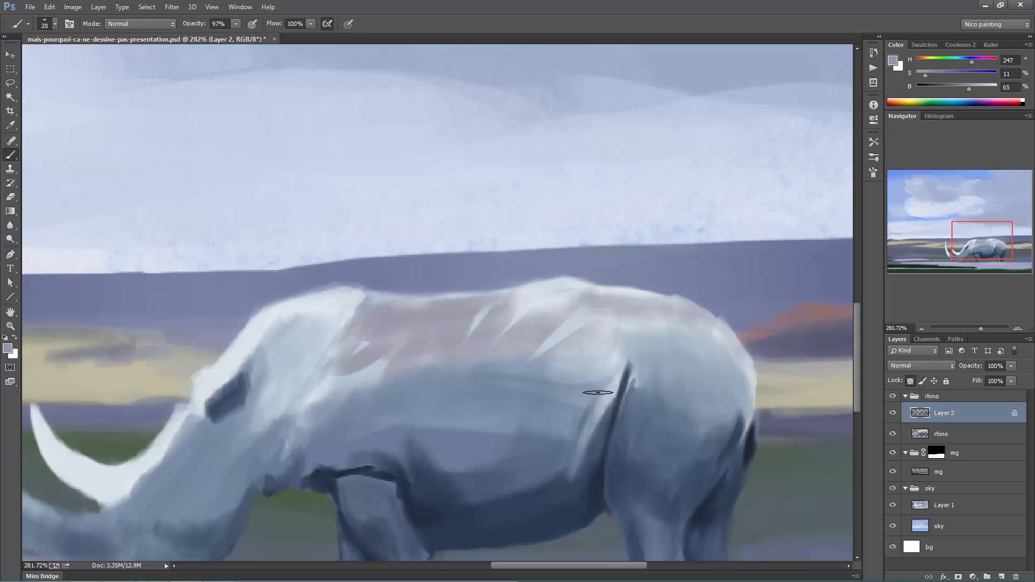
{"action": "left_click_drag", "start_coordinate": [341, 311], "coordinate": [323, 357]}
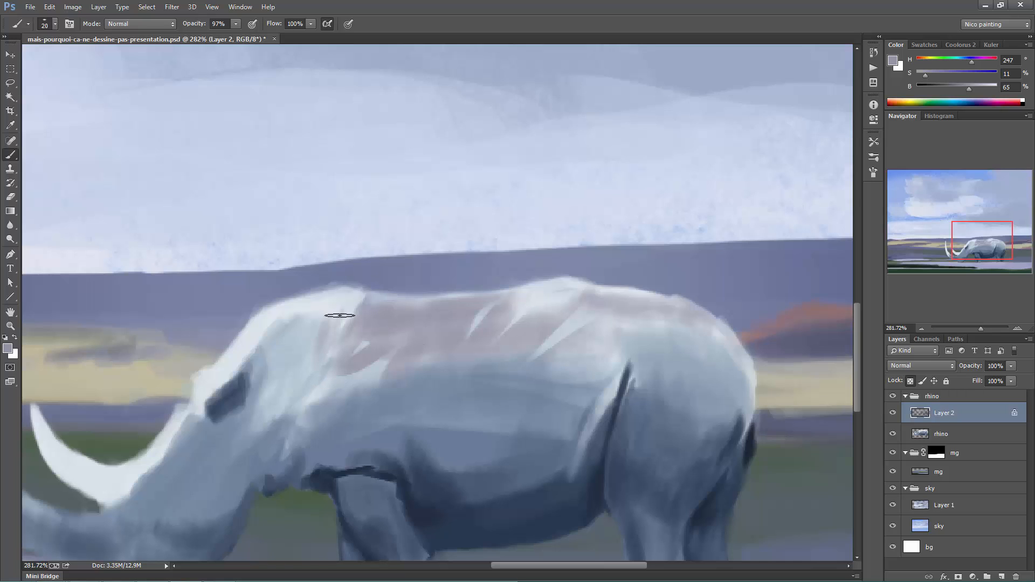
{"action": "left_click_drag", "start_coordinate": [301, 319], "coordinate": [273, 335]}
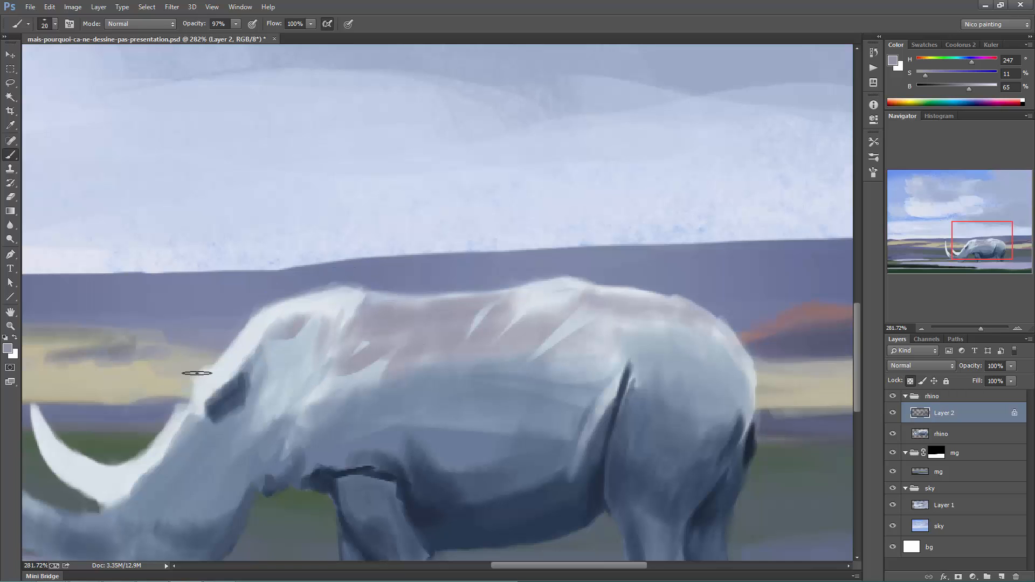
- Try Layer 2's position, image pixel and full locks, and release all its locks, including the one on transparent pixels
{"action": "left_click", "coordinate": [933, 381]}
{"action": "left_click", "coordinate": [921, 383]}
{"action": "left_click", "coordinate": [945, 382]}
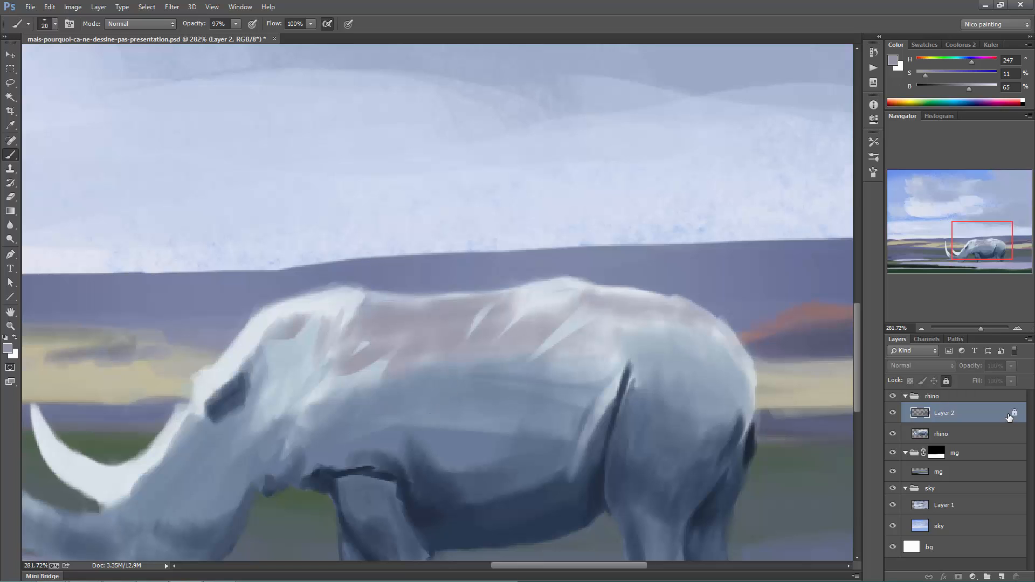
{"action": "left_click", "coordinate": [946, 380]}
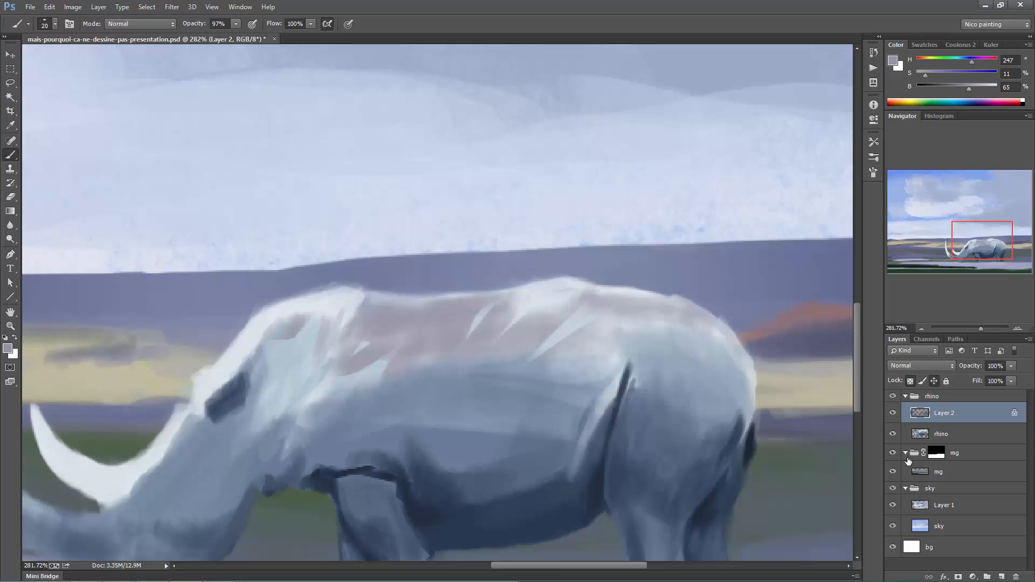
{"action": "left_click", "coordinate": [909, 381]}
{"action": "left_click", "coordinate": [933, 381]}
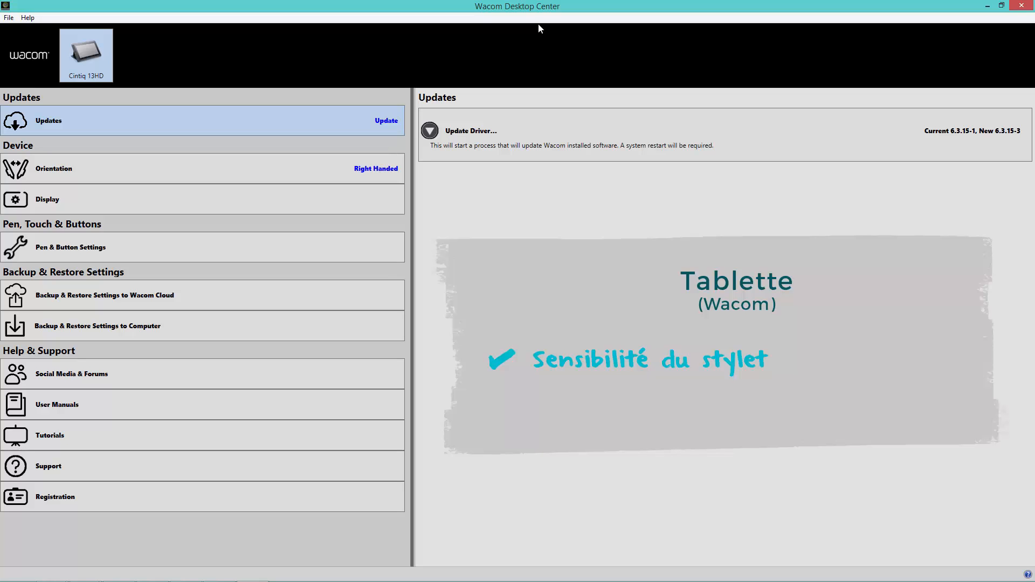
- Switch to Wacom Desktop Center, open the Pro Pen settings and test the current tip pressure with several pen taps
{"action": "left_click", "coordinate": [58, 248]}
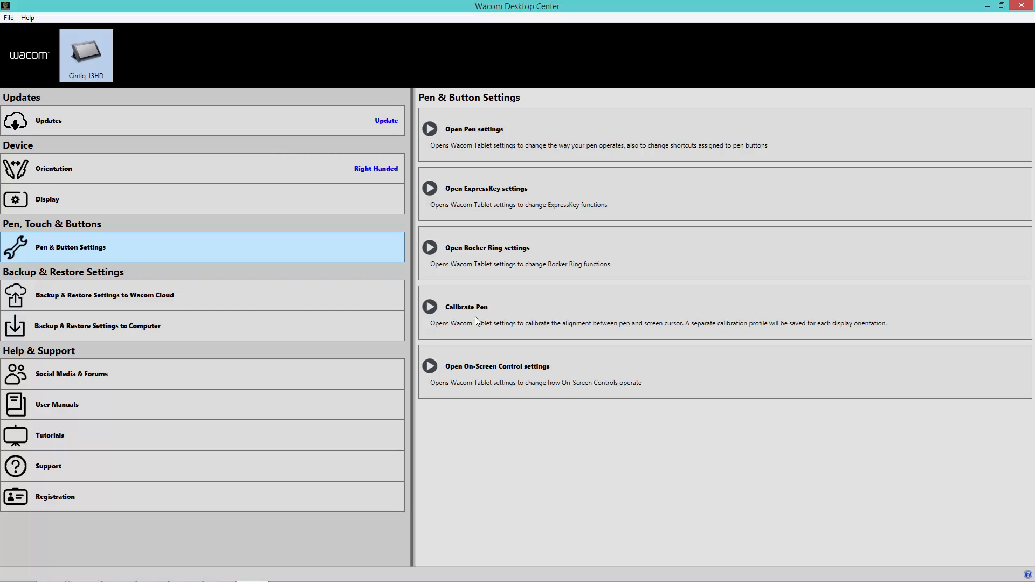
{"action": "left_click", "coordinate": [487, 133]}
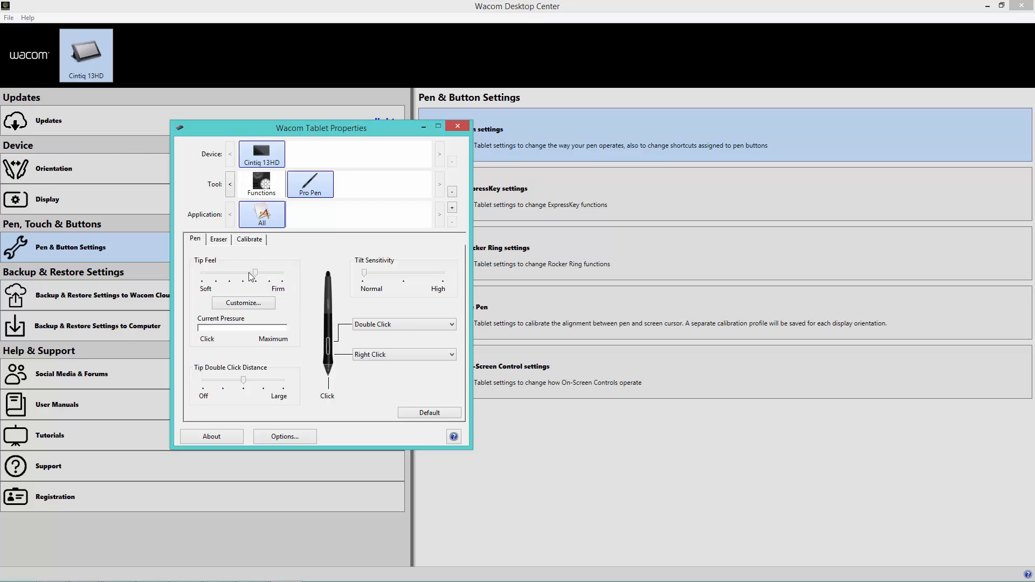
{"action": "left_click", "coordinate": [308, 272]}
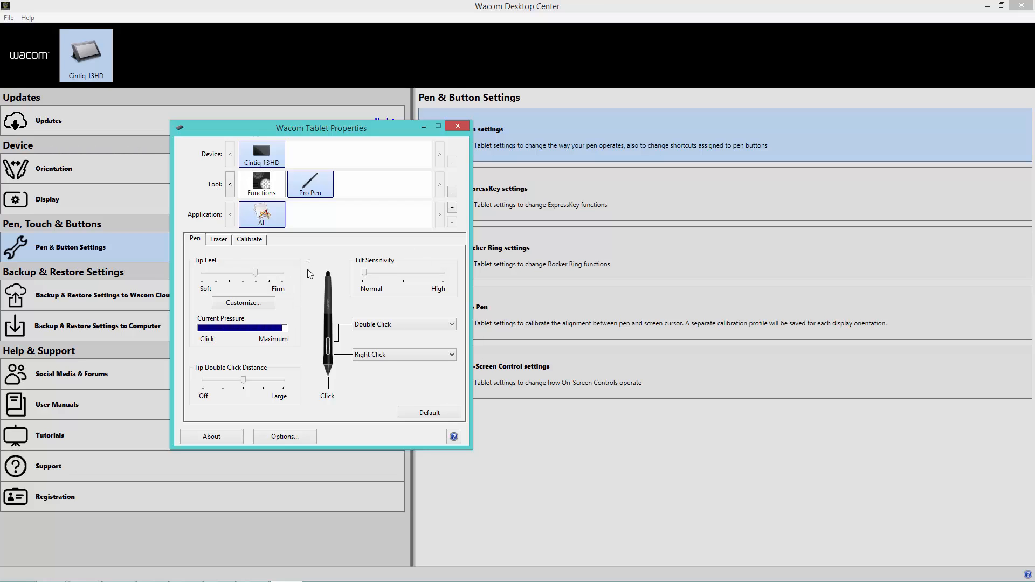
{"action": "left_click", "coordinate": [311, 271]}
{"action": "left_click", "coordinate": [312, 269]}
{"action": "left_click", "coordinate": [312, 272]}
{"action": "left_click", "coordinate": [309, 275]}
{"action": "left_click", "coordinate": [308, 275]}
- Check the pen's calibration and Windows Ink options, and close the tablet properties
{"action": "left_click", "coordinate": [247, 239]}
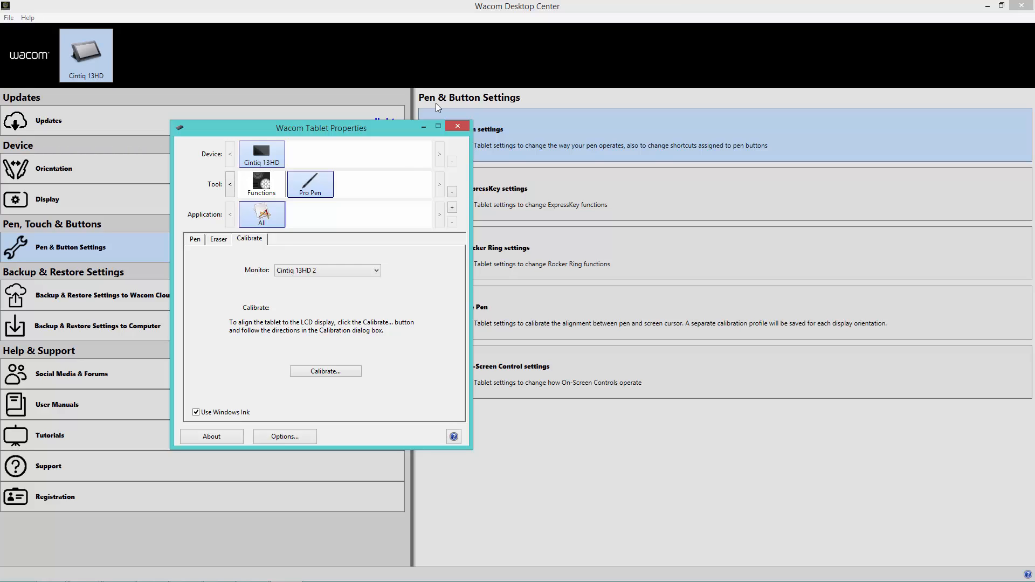
{"action": "left_click", "coordinate": [457, 128]}
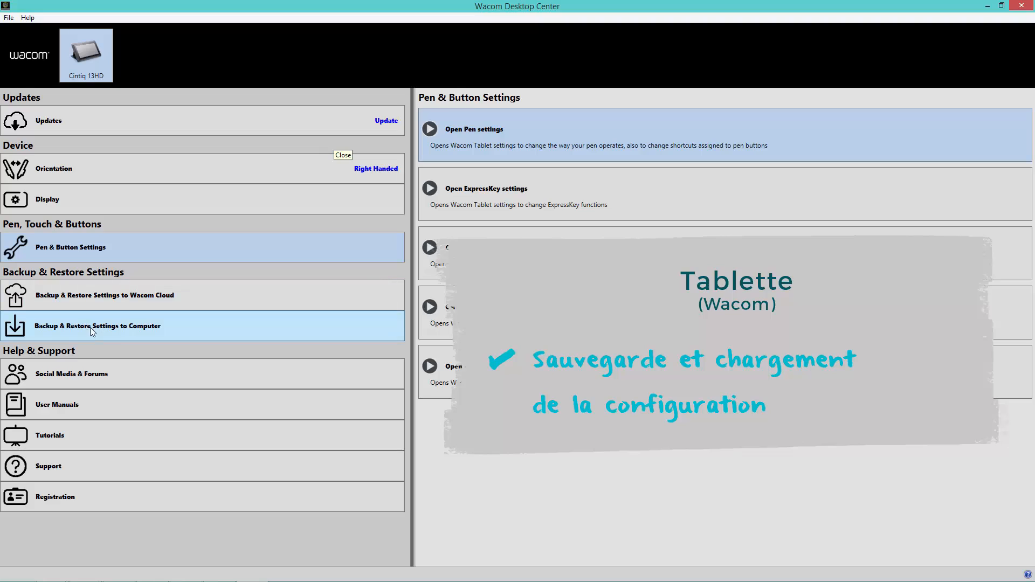
- Review the options for backing up and restoring tablet settings on the computer, and check the tablet driver update
{"action": "left_click", "coordinate": [69, 327]}
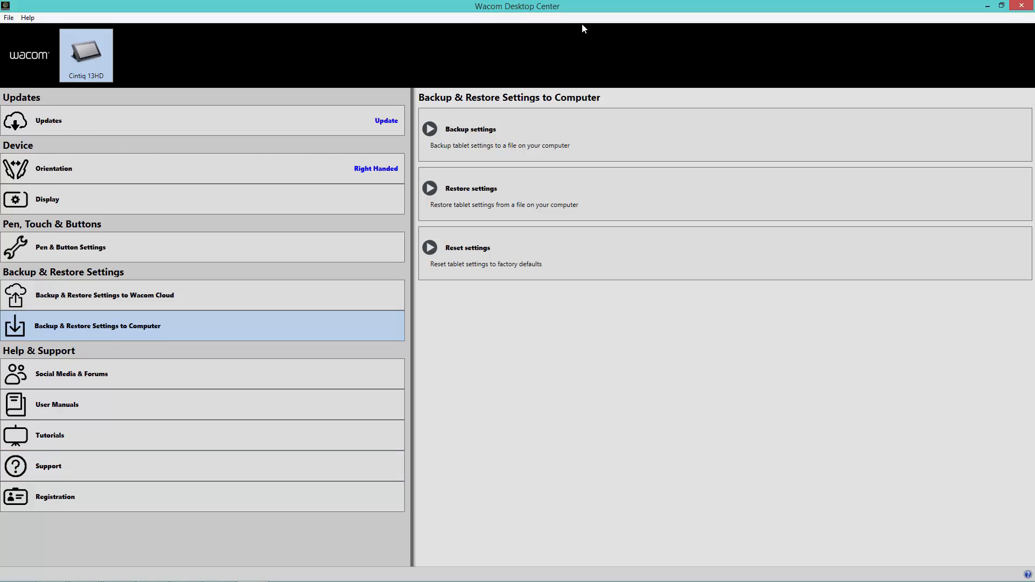
{"action": "left_click", "coordinate": [48, 126]}
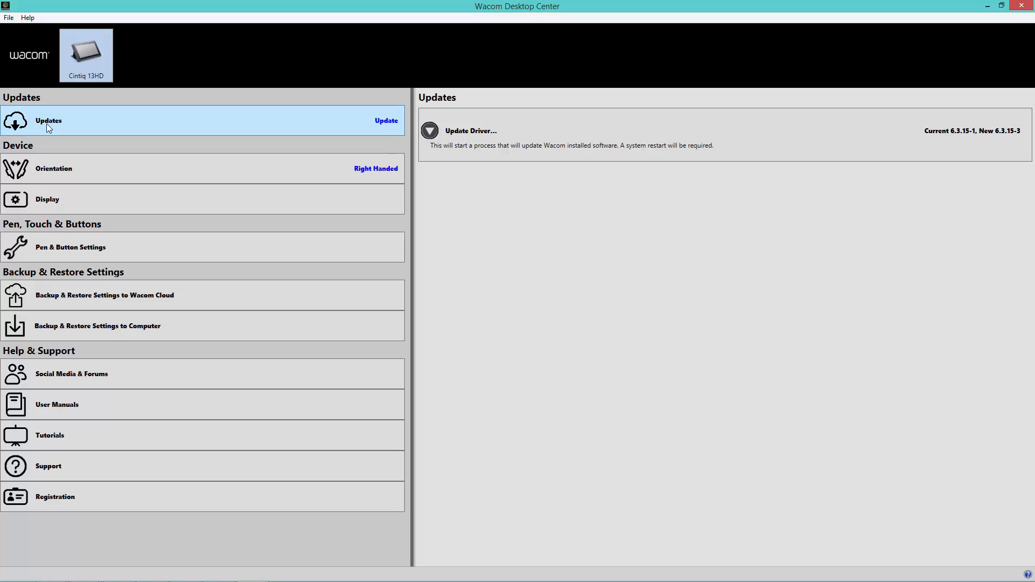
{"action": "left_click", "coordinate": [997, 148]}
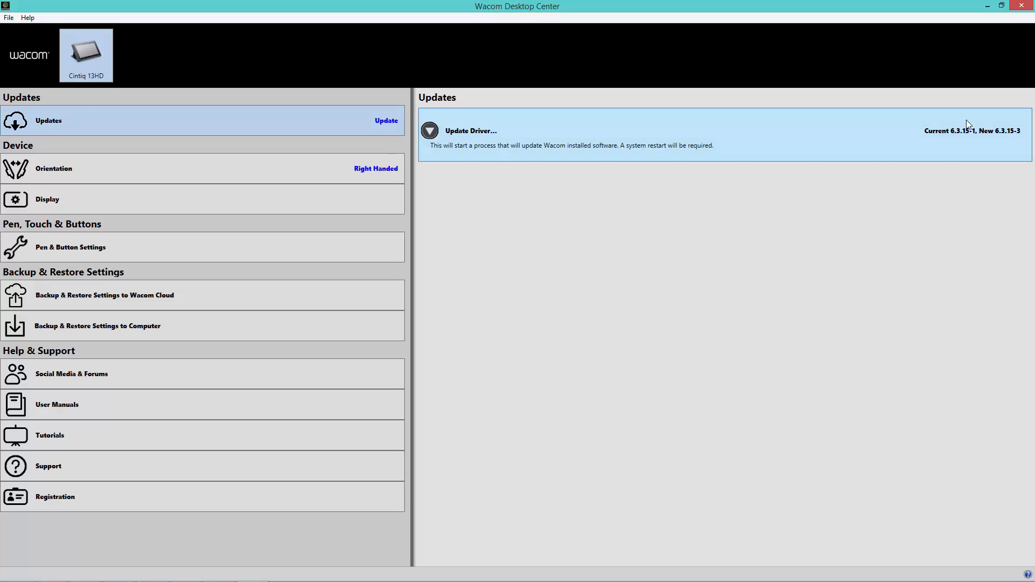